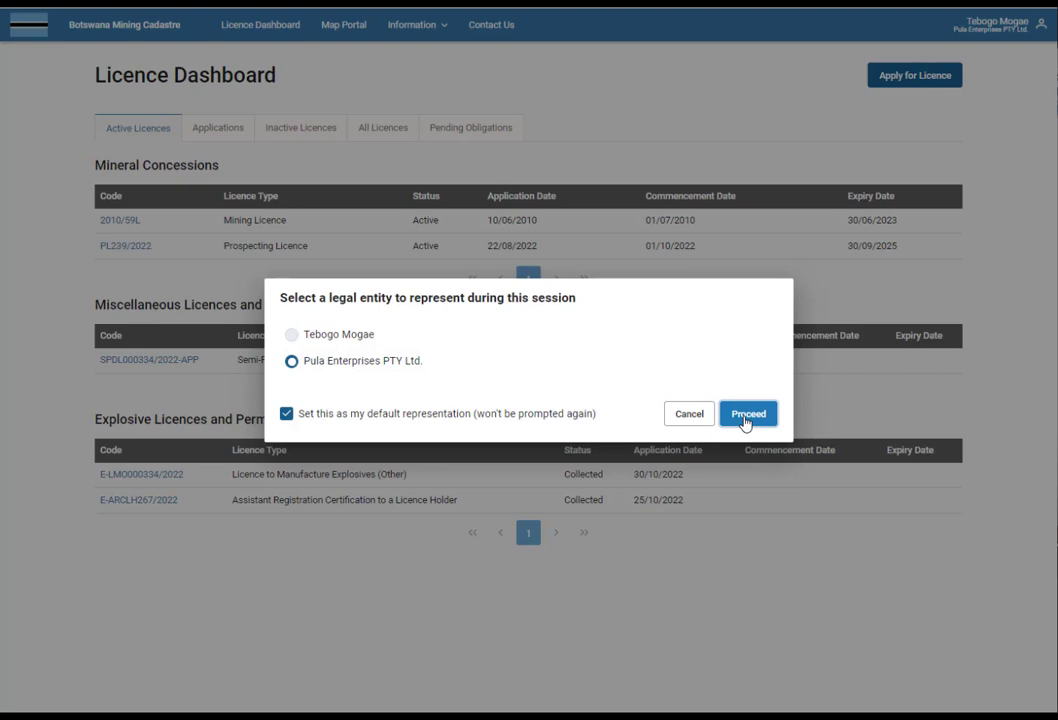
Represent Pula Enterprises PTY Ltd. and set it as the default entity for this session.
click(746, 414)
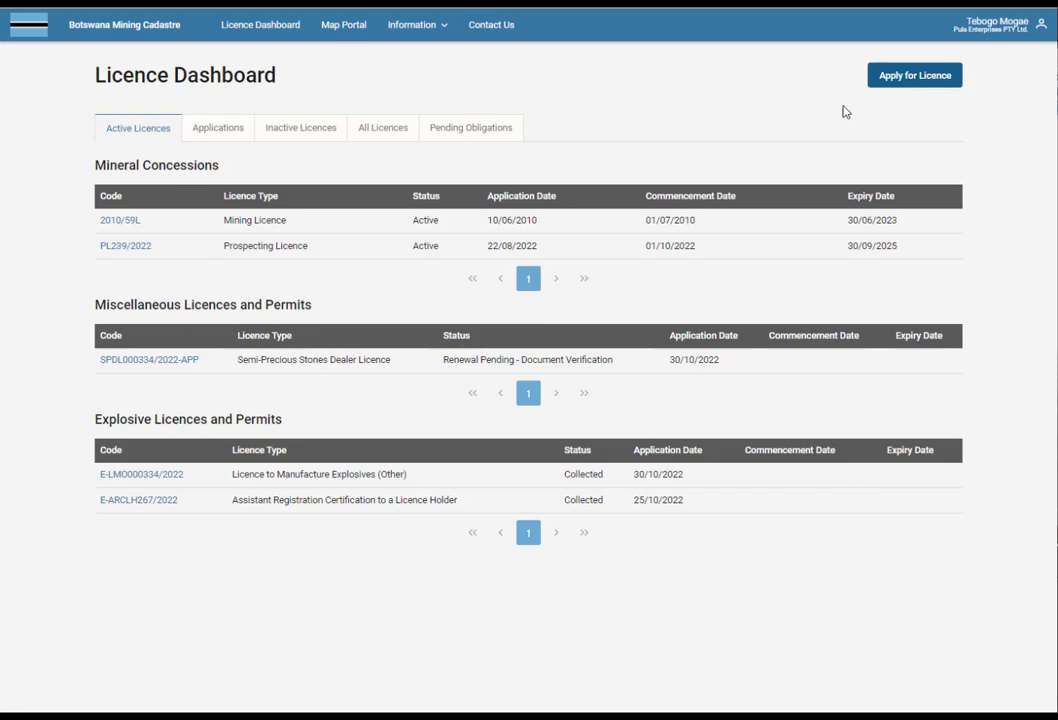
Start a new Prospecting Licence application in the Precious Stones commodity group.
click(912, 77)
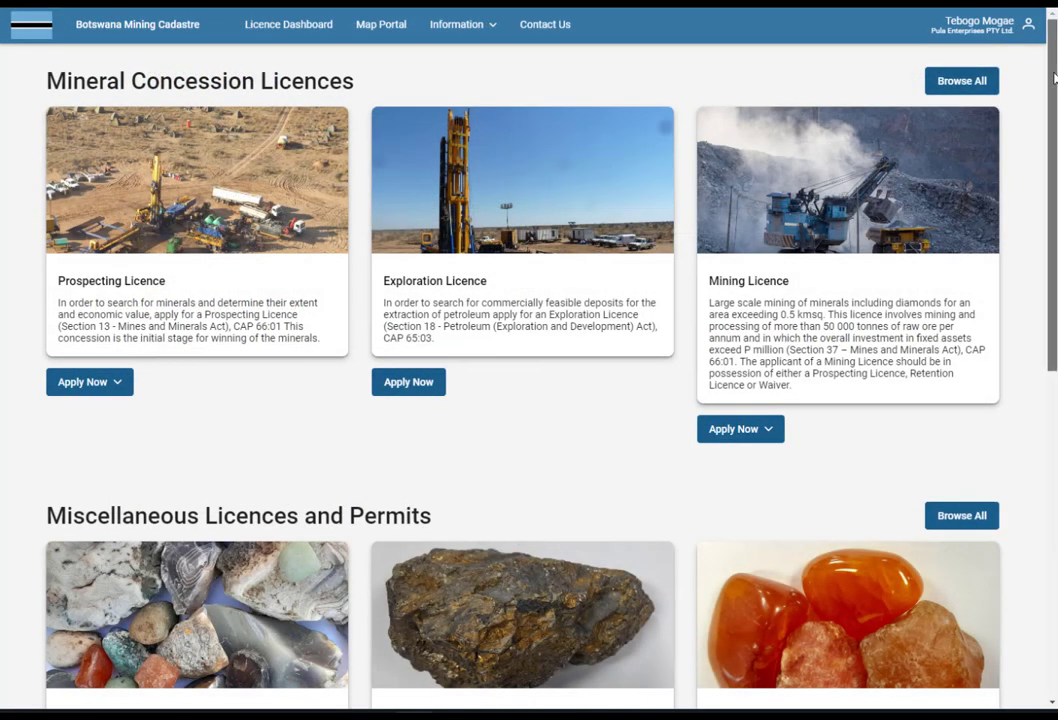
mouse_move(1052, 78)
mouse_down()
mouse_move(1052, 415)
mouse_move(1052, 96)
mouse_up()
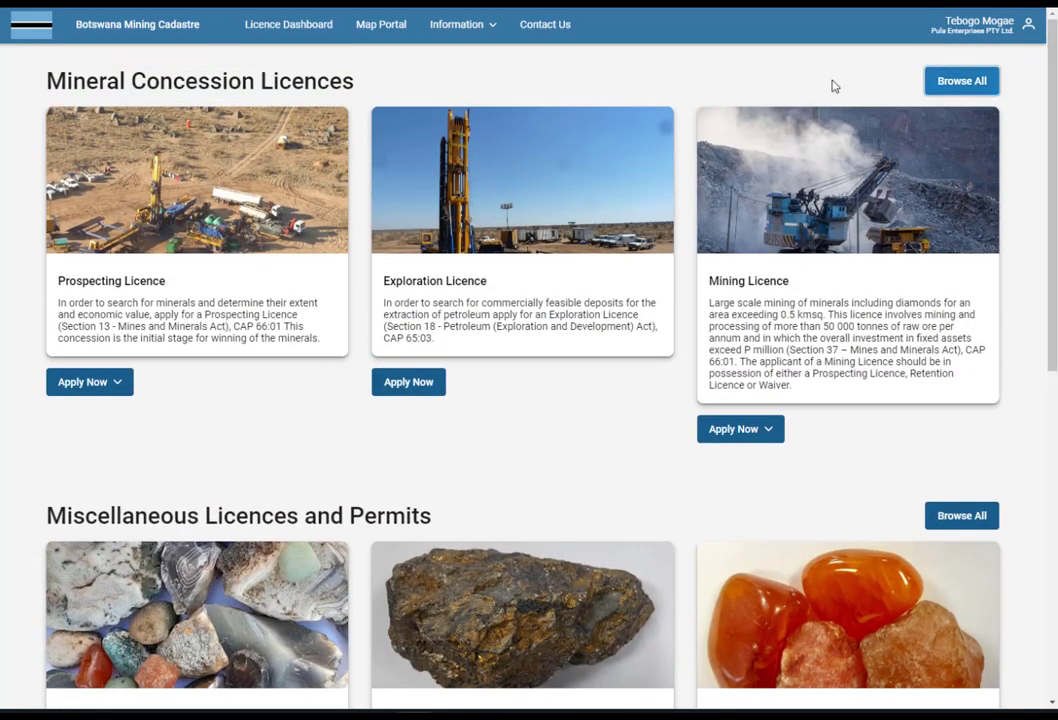
click(948, 88)
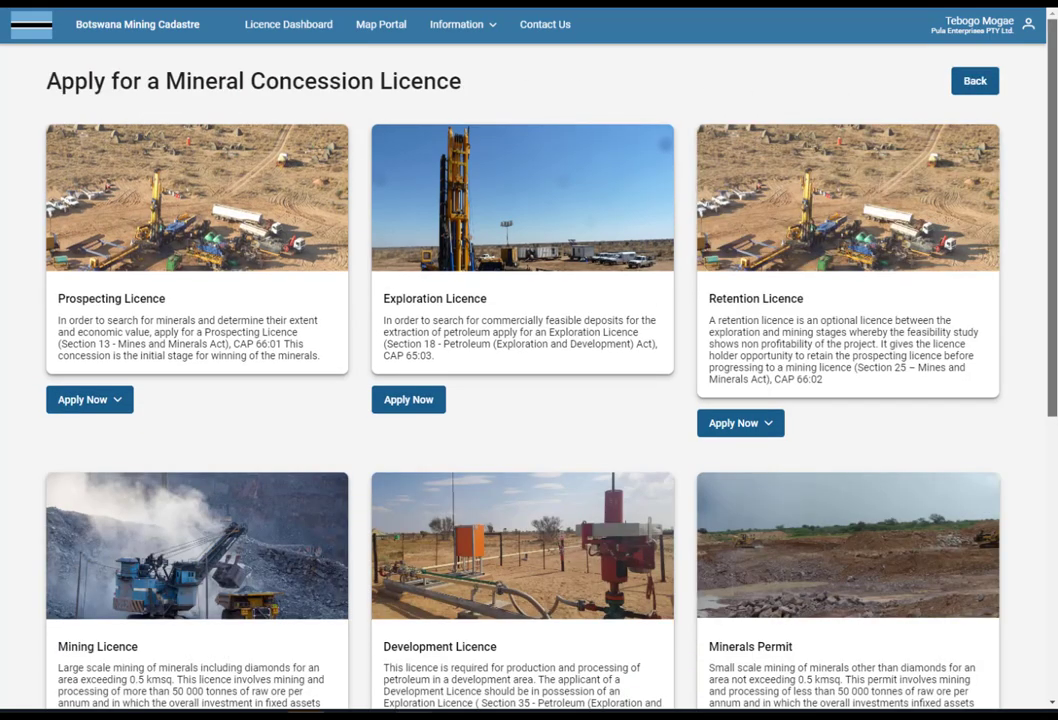
scroll(529, 380, down, 5)
scroll(529, 380, up, 3)
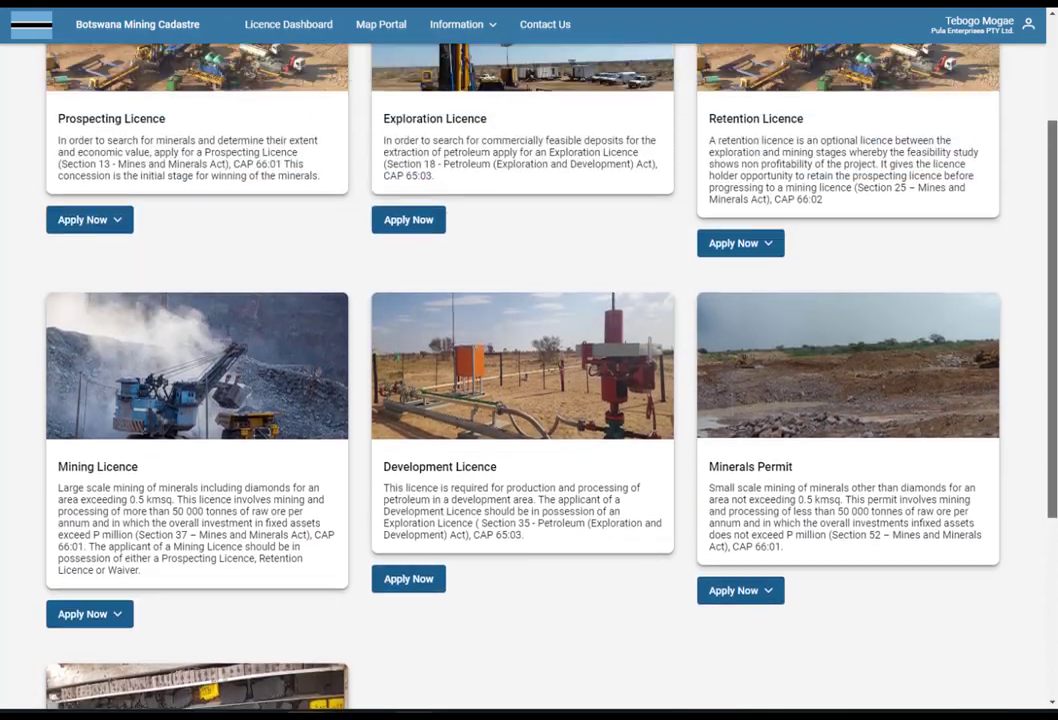
scroll(529, 380, up, 2)
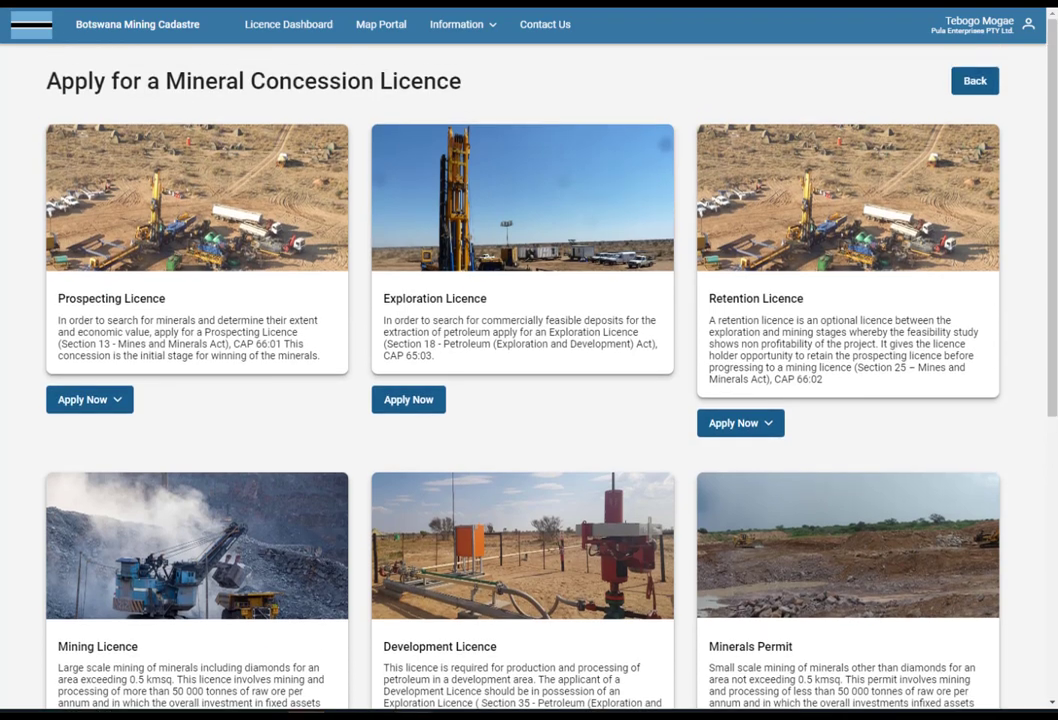
click(117, 401)
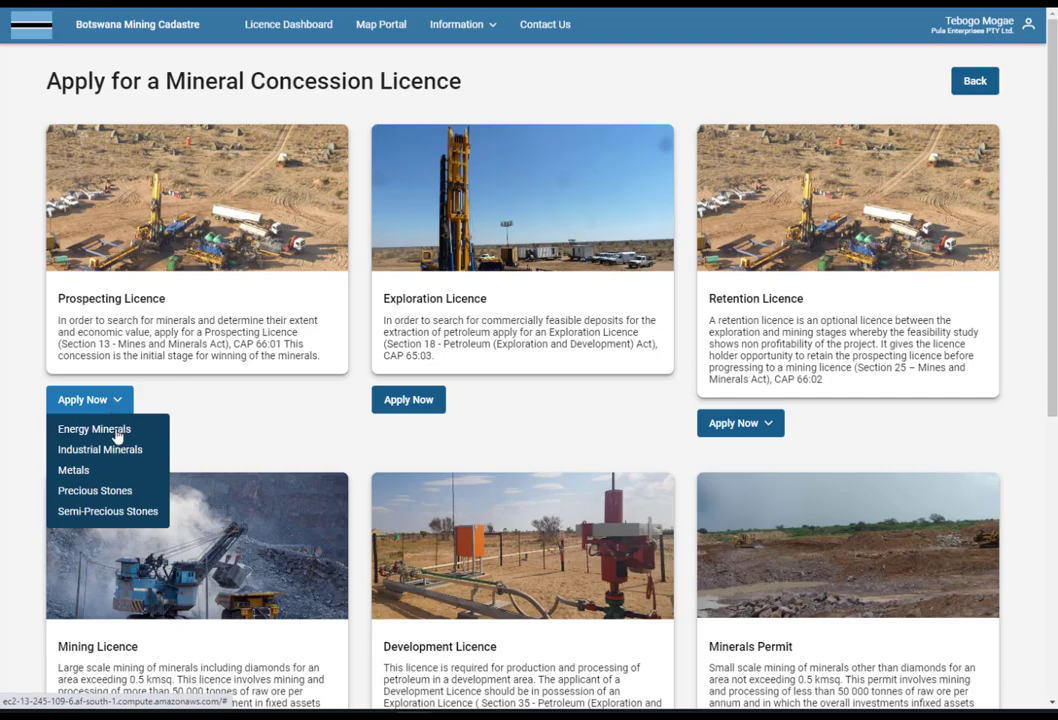
click(116, 491)
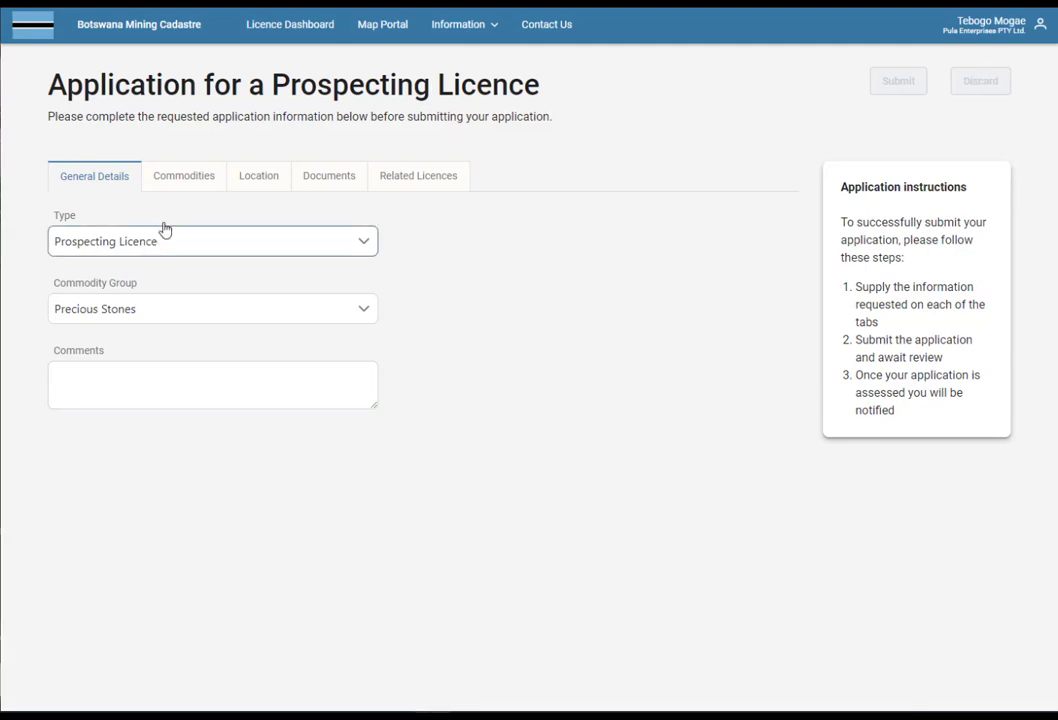
Select Sapphires as the commodity, then open the Location tab's Edit Area map.
click(195, 183)
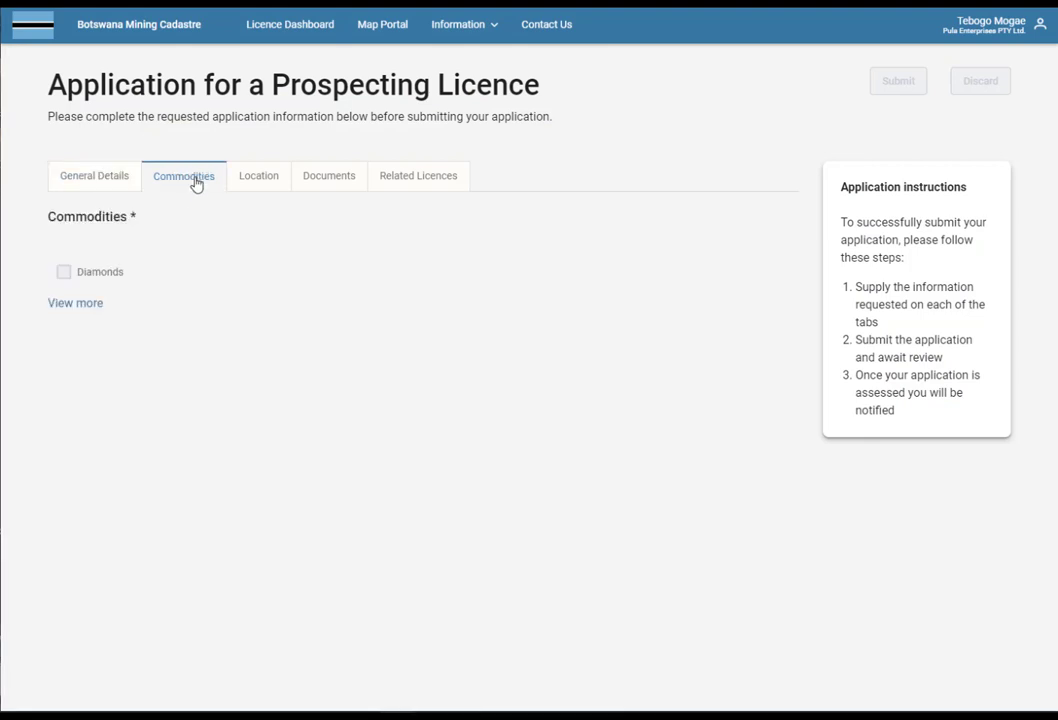
click(94, 306)
click(128, 363)
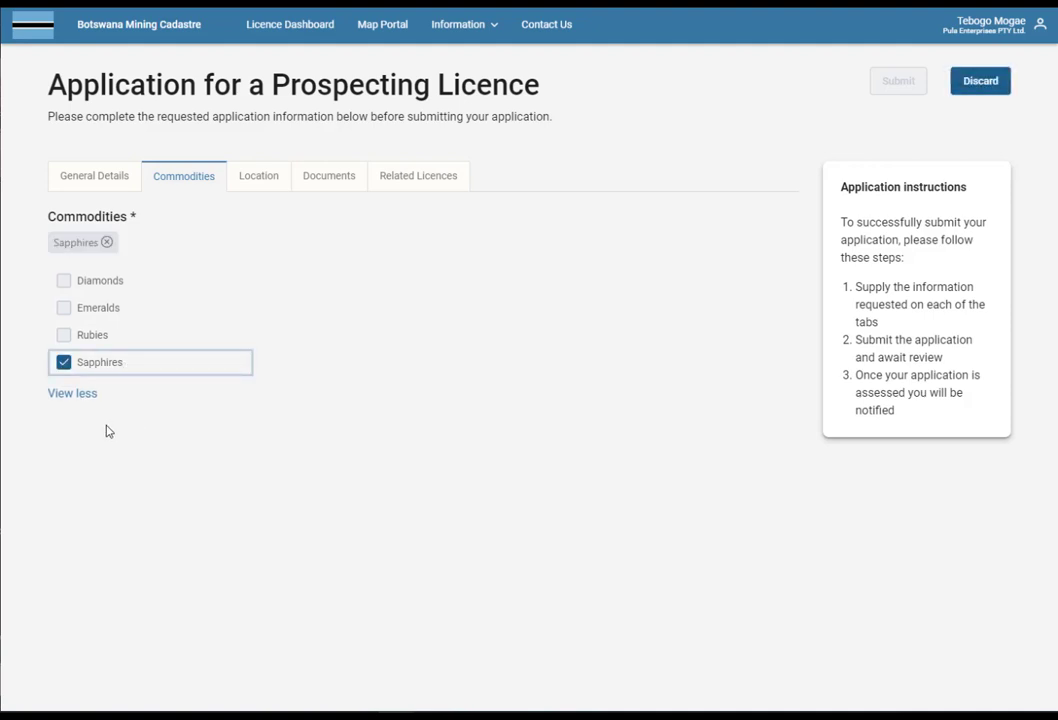
click(85, 396)
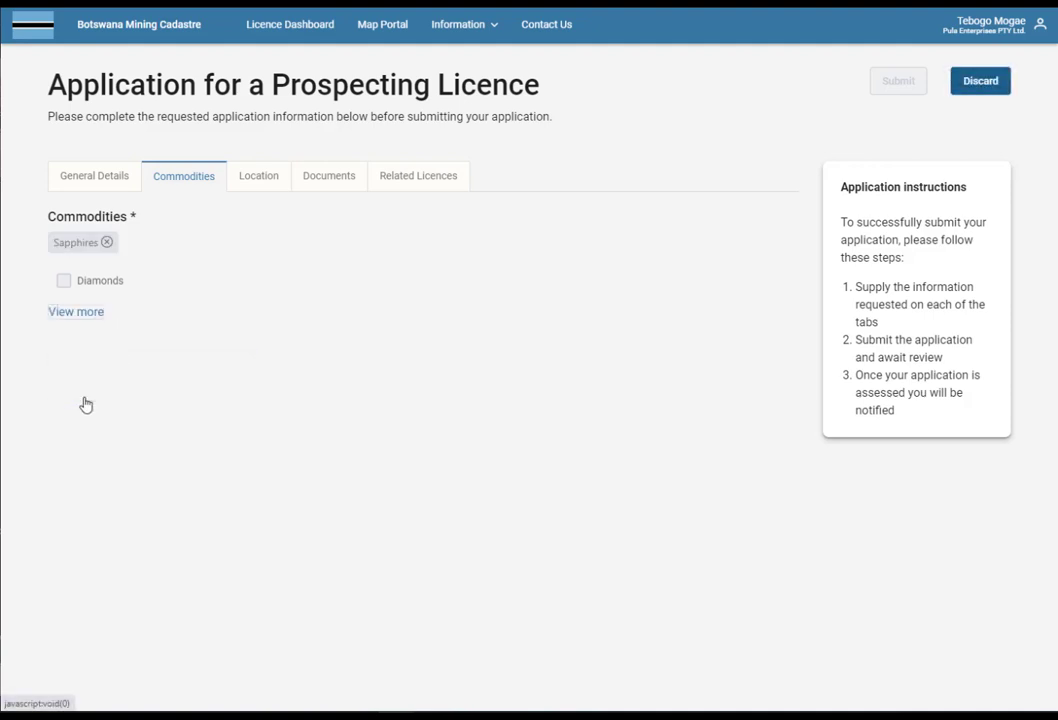
click(258, 185)
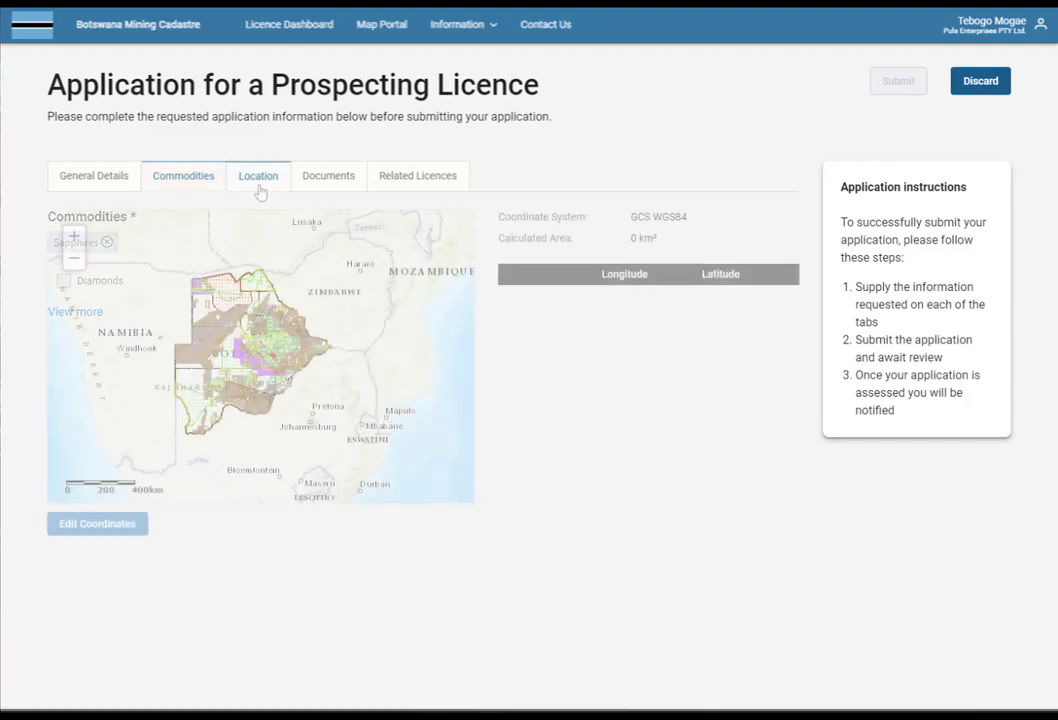
click(106, 539)
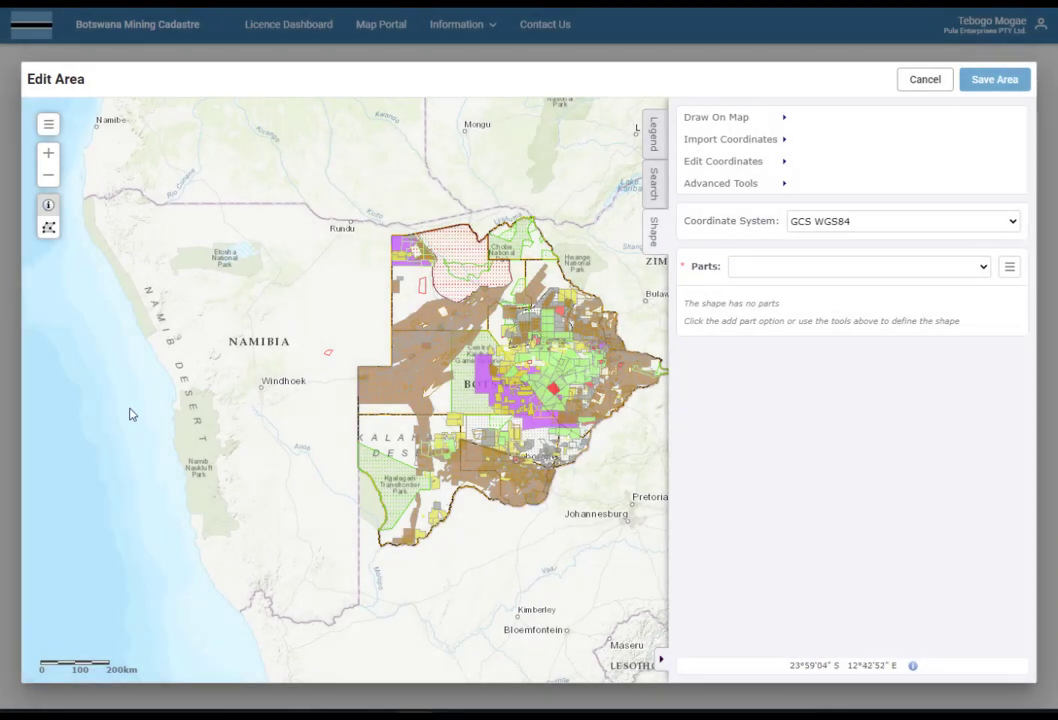
Look through the area editor's Legend, Shape, Draw On Map, Import and Edit Coordinates options.
click(655, 138)
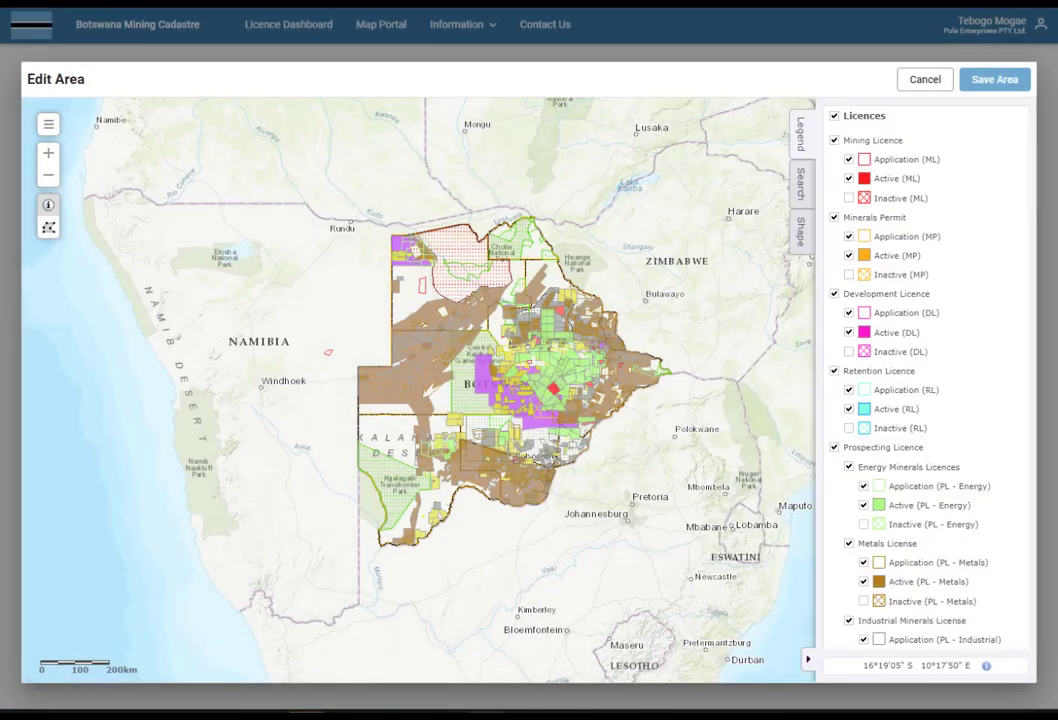
click(801, 240)
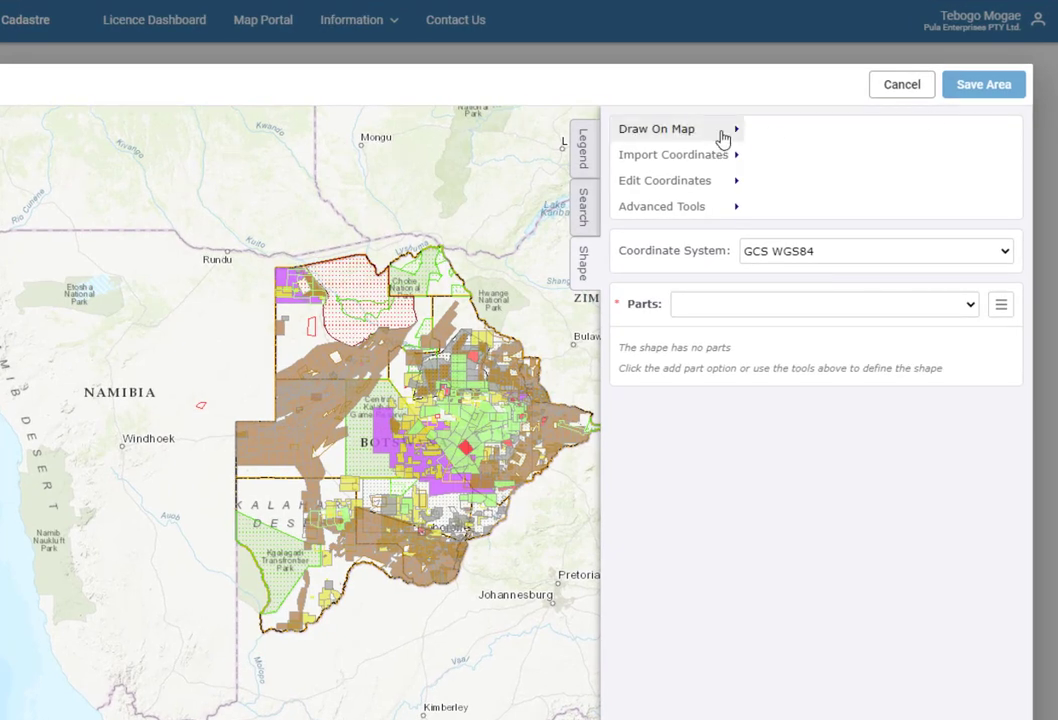
click(723, 139)
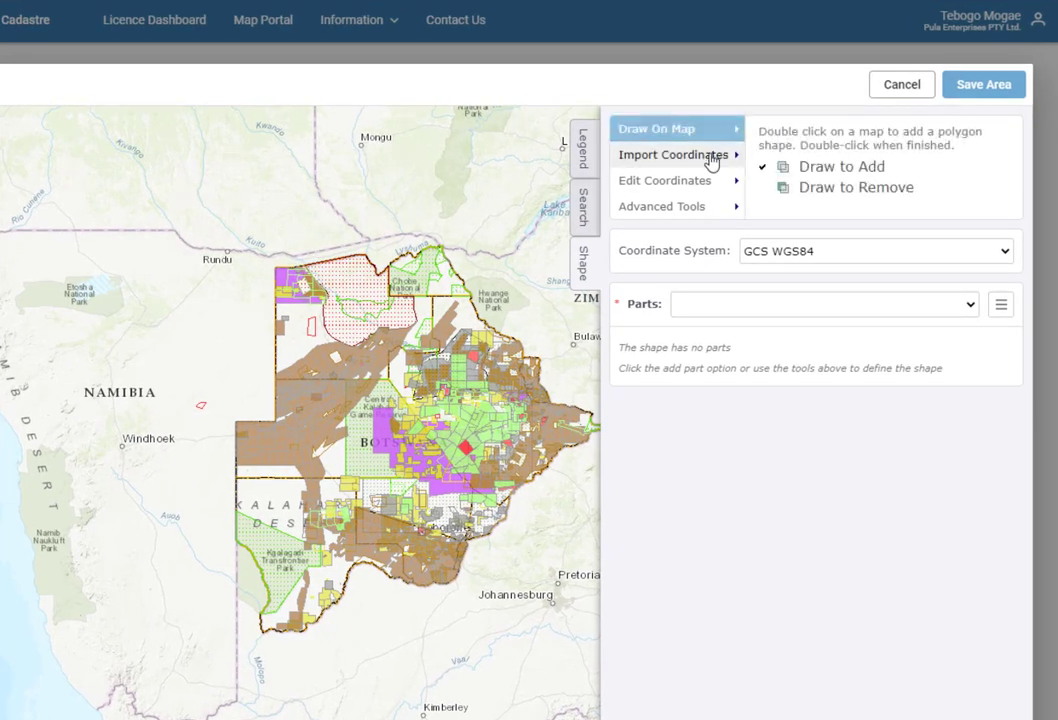
click(711, 160)
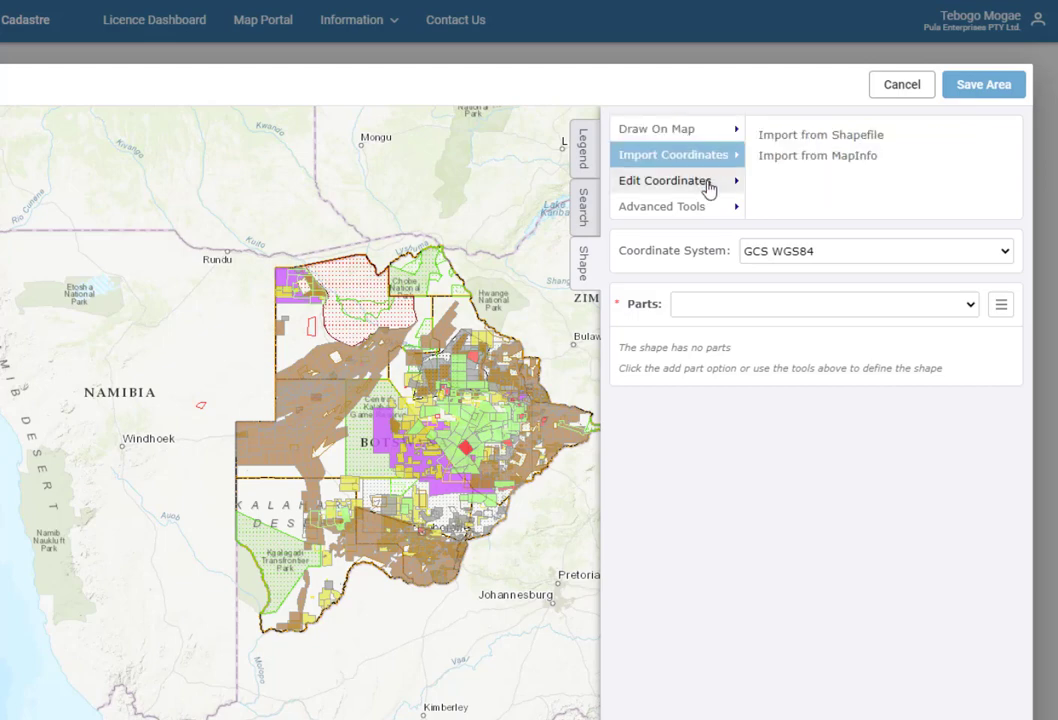
click(706, 186)
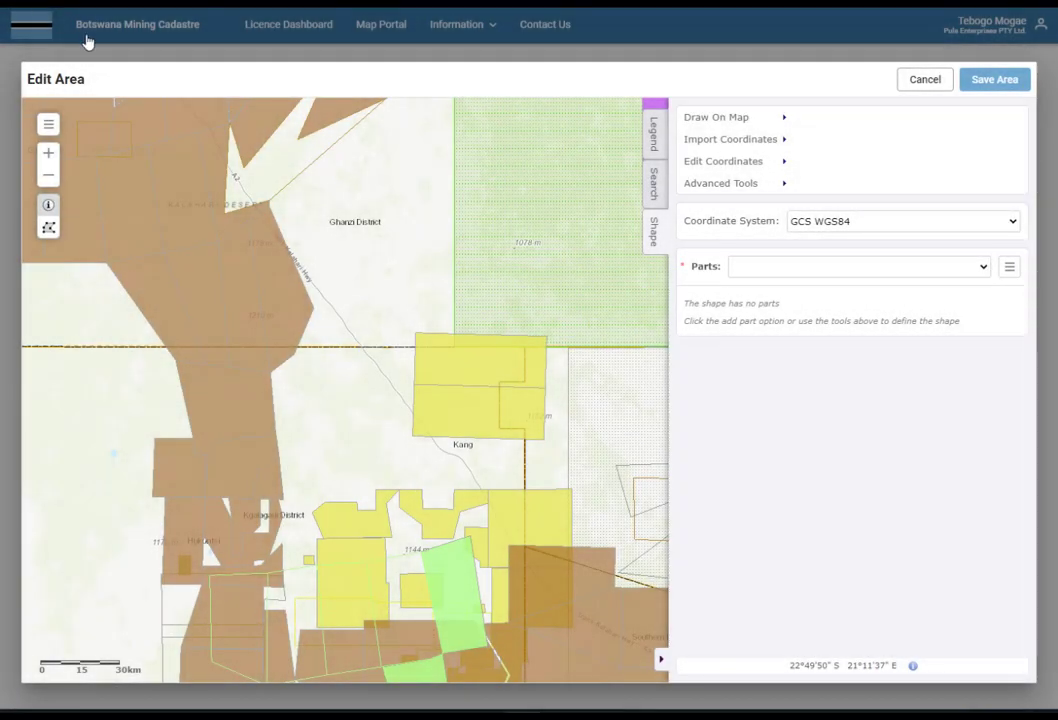
Draw a rectangular 1252.1289 km² licence area on the map with Draw to Add.
click(744, 126)
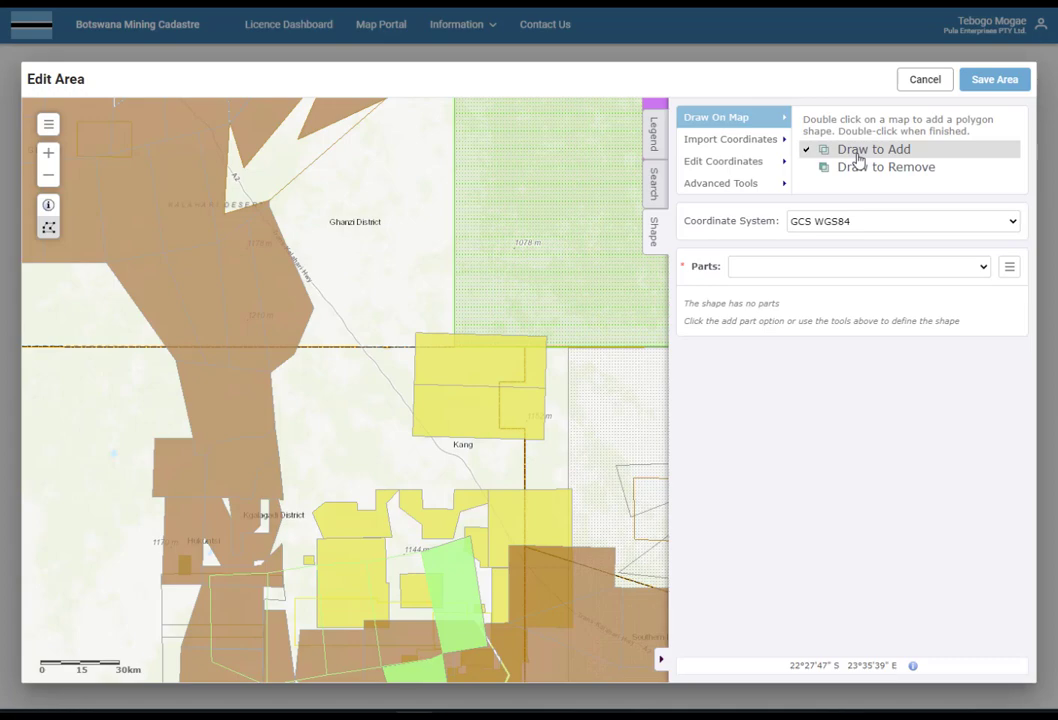
click(293, 355)
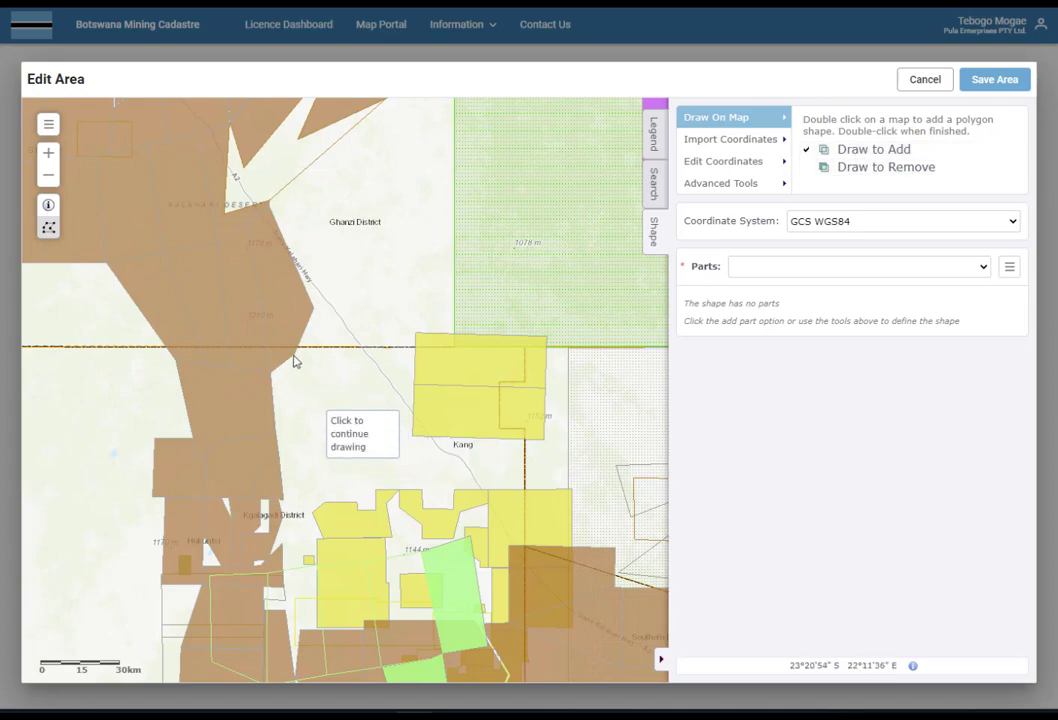
click(295, 307)
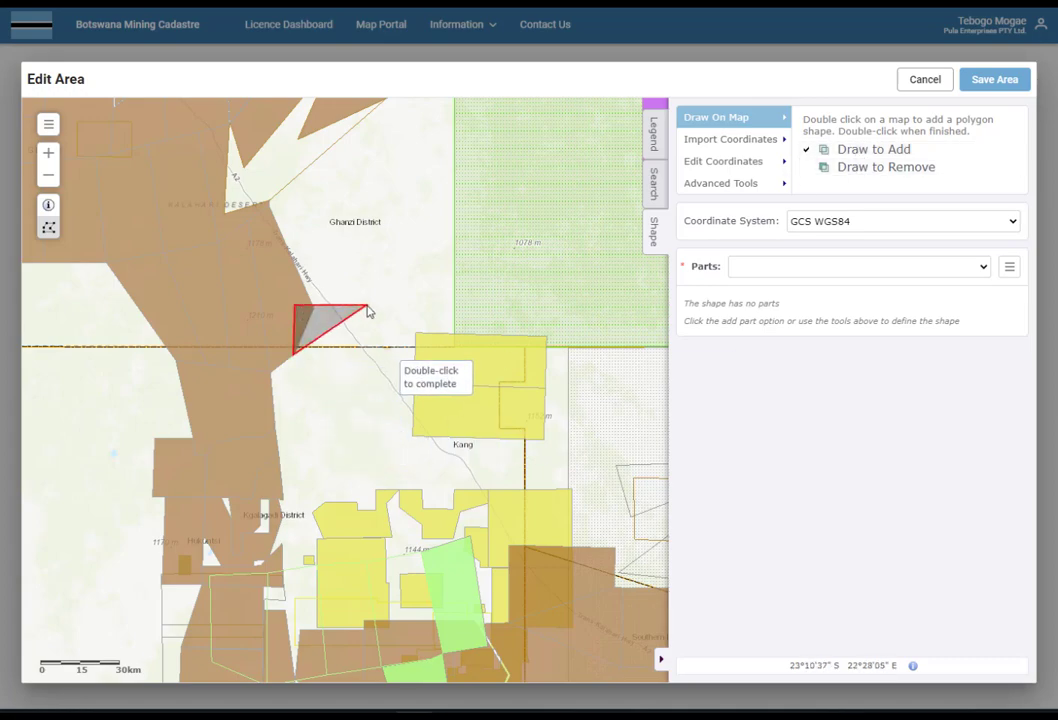
click(366, 308)
click(474, 308)
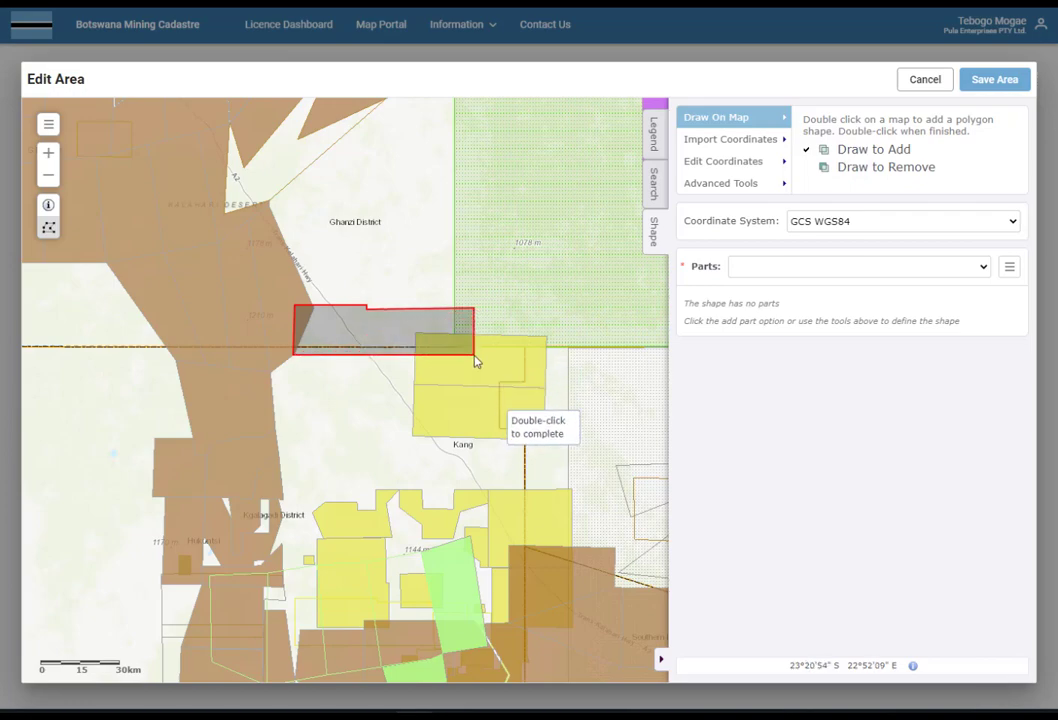
double_click(474, 355)
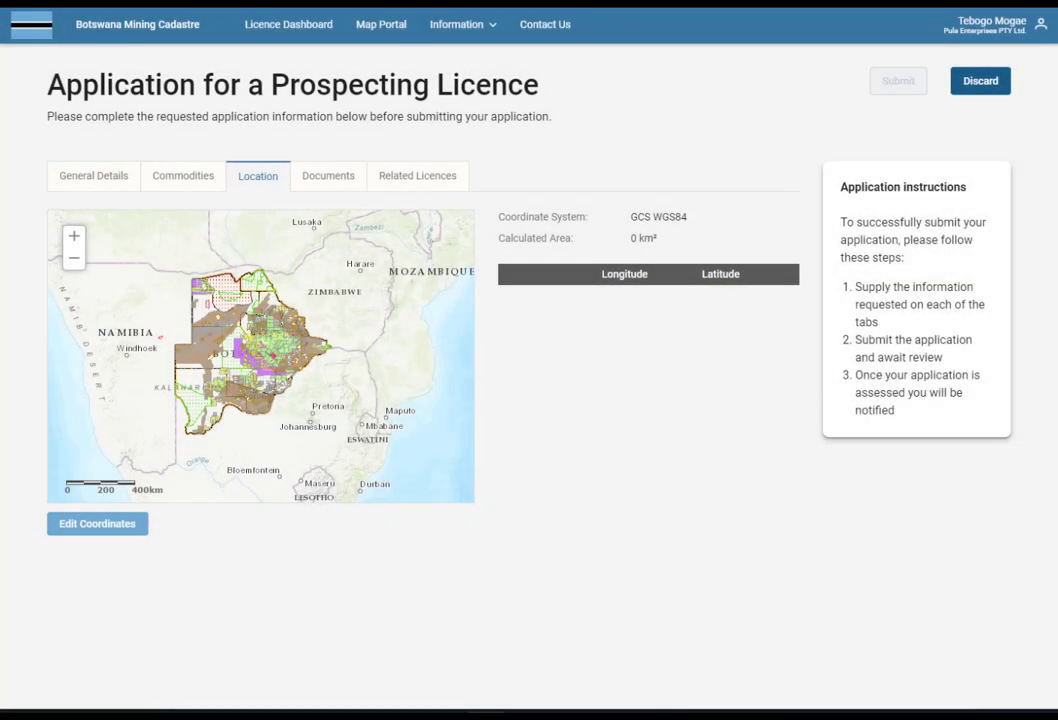
Import feature PL000356/2022-APP from the License_15_11_2022_00-09-01 zip shapefile, replacing the existing shape.
click(90, 527)
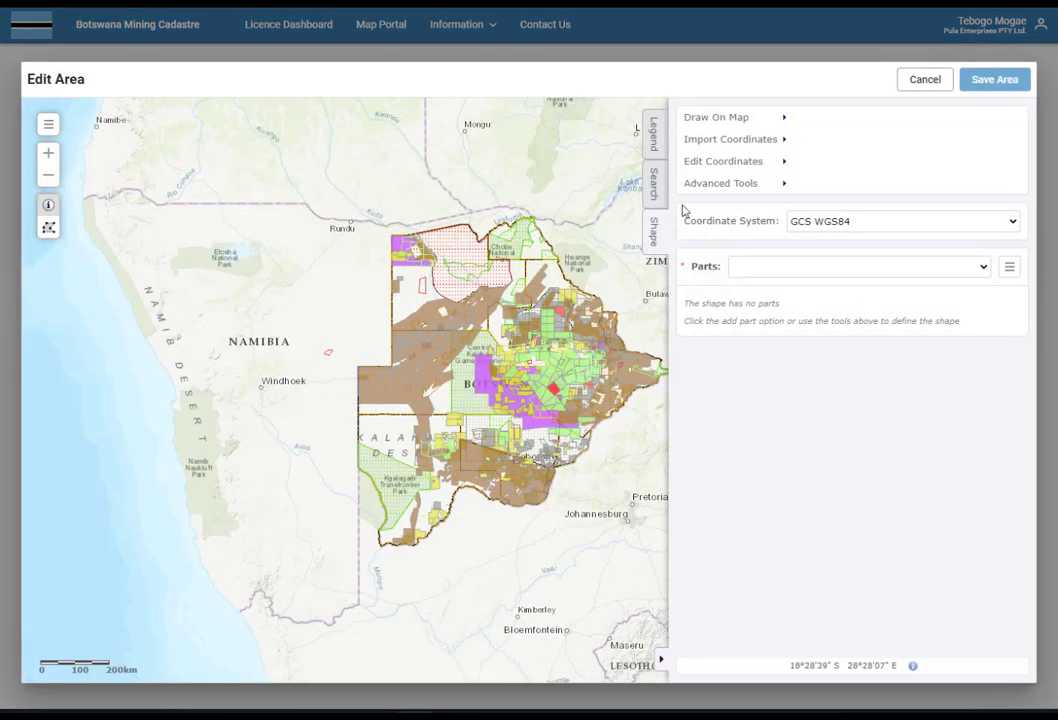
click(741, 148)
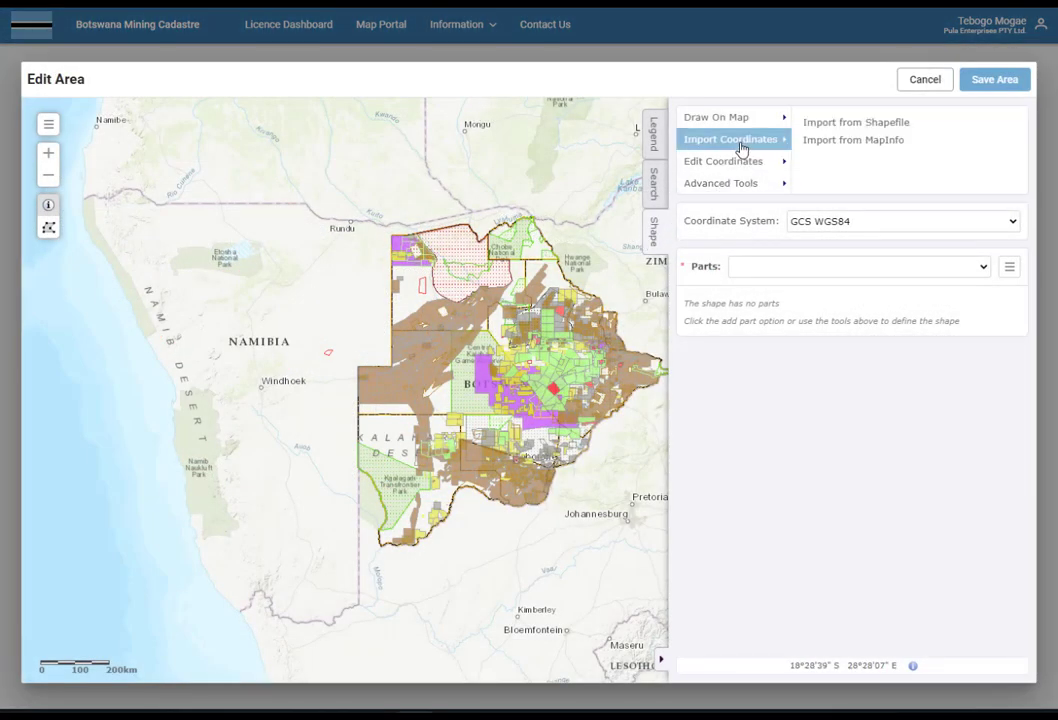
click(864, 125)
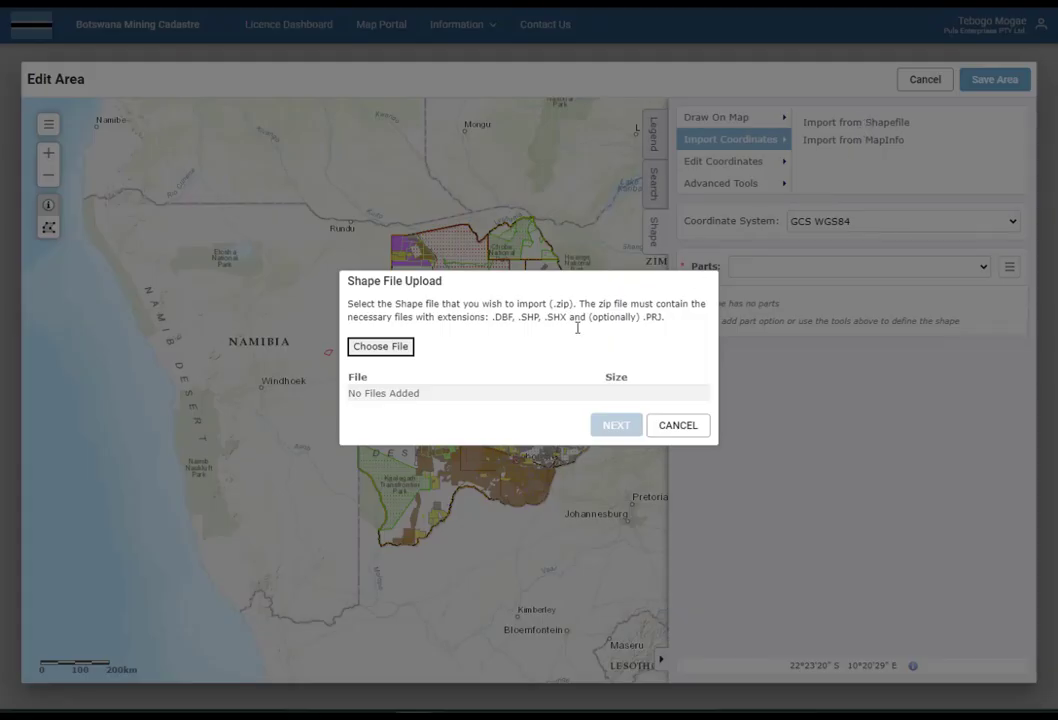
click(396, 347)
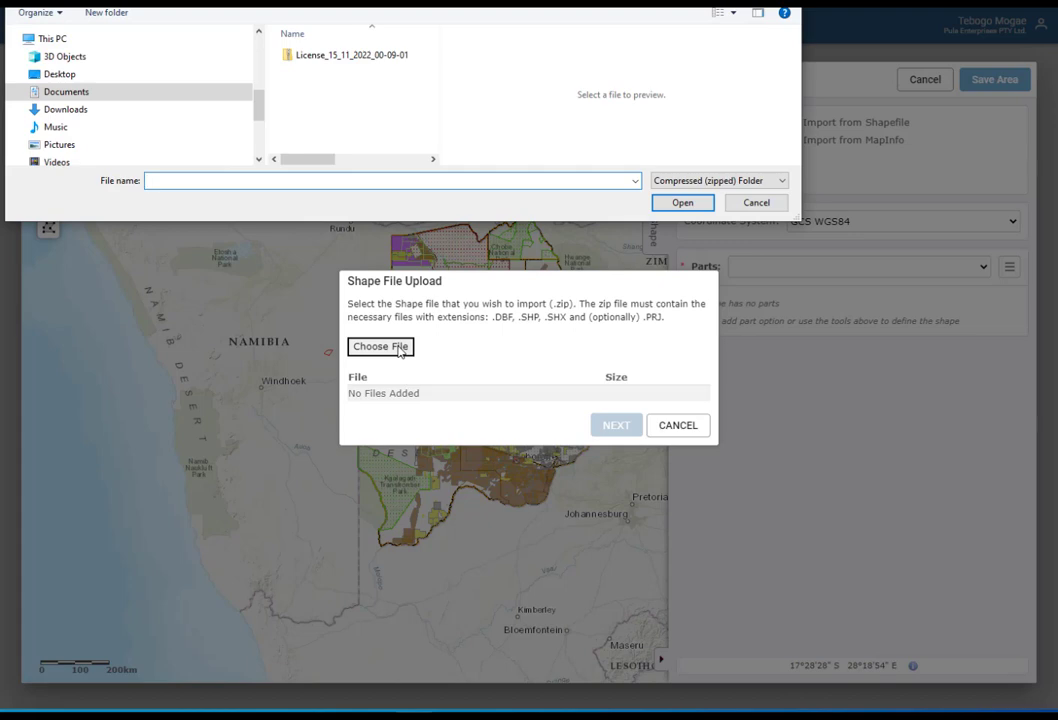
double_click(362, 58)
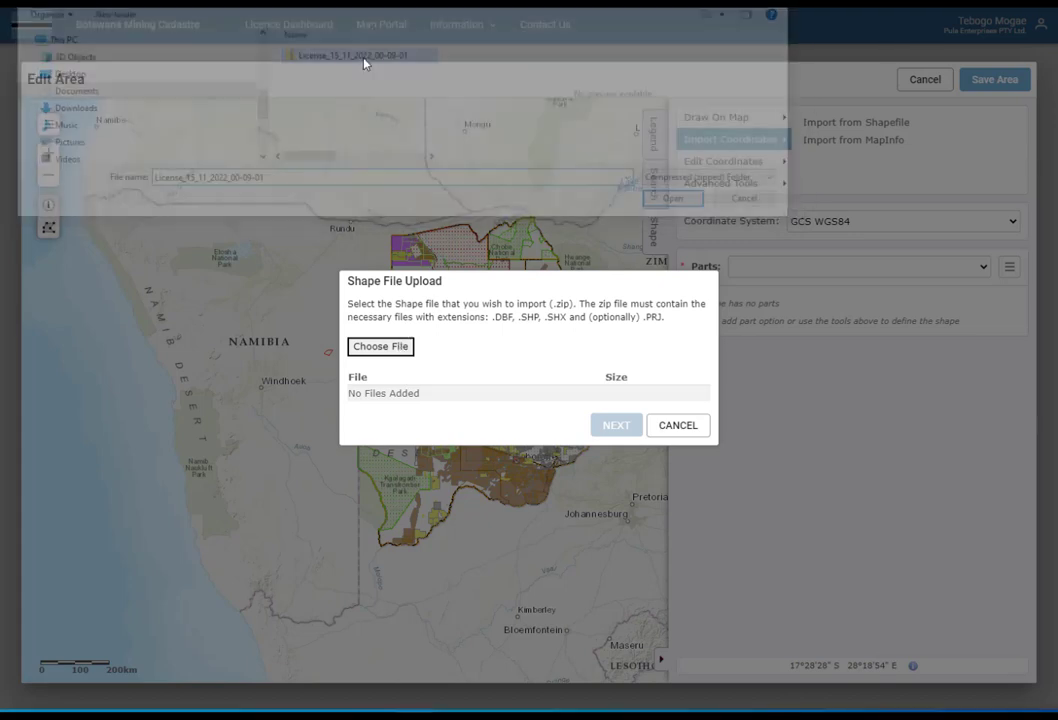
click(615, 431)
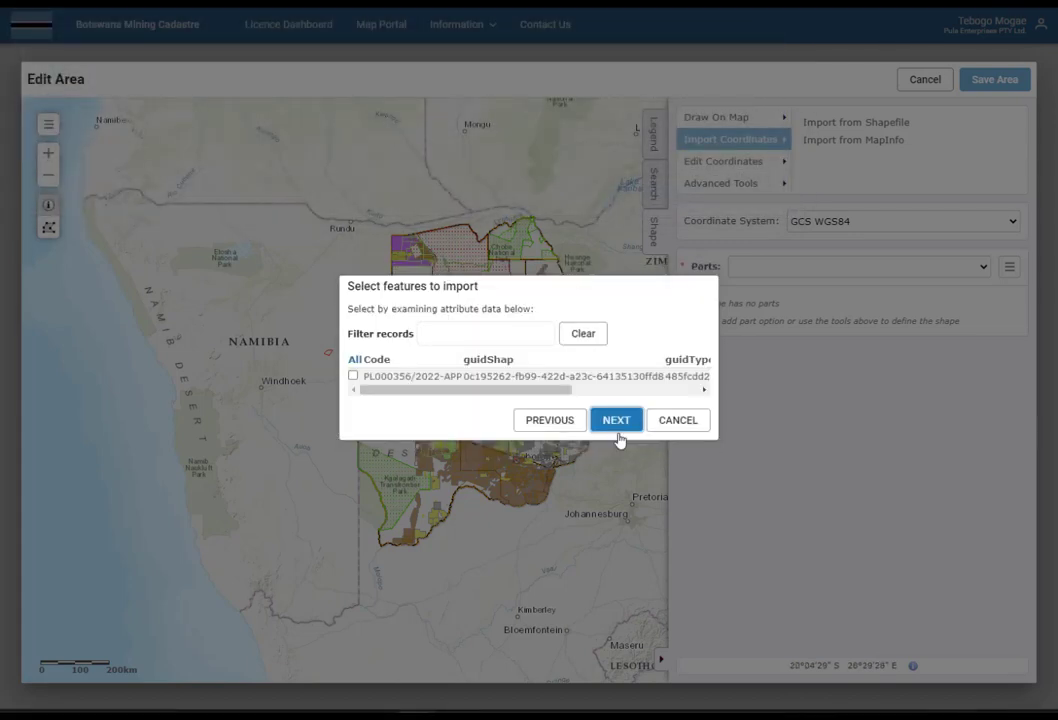
click(353, 376)
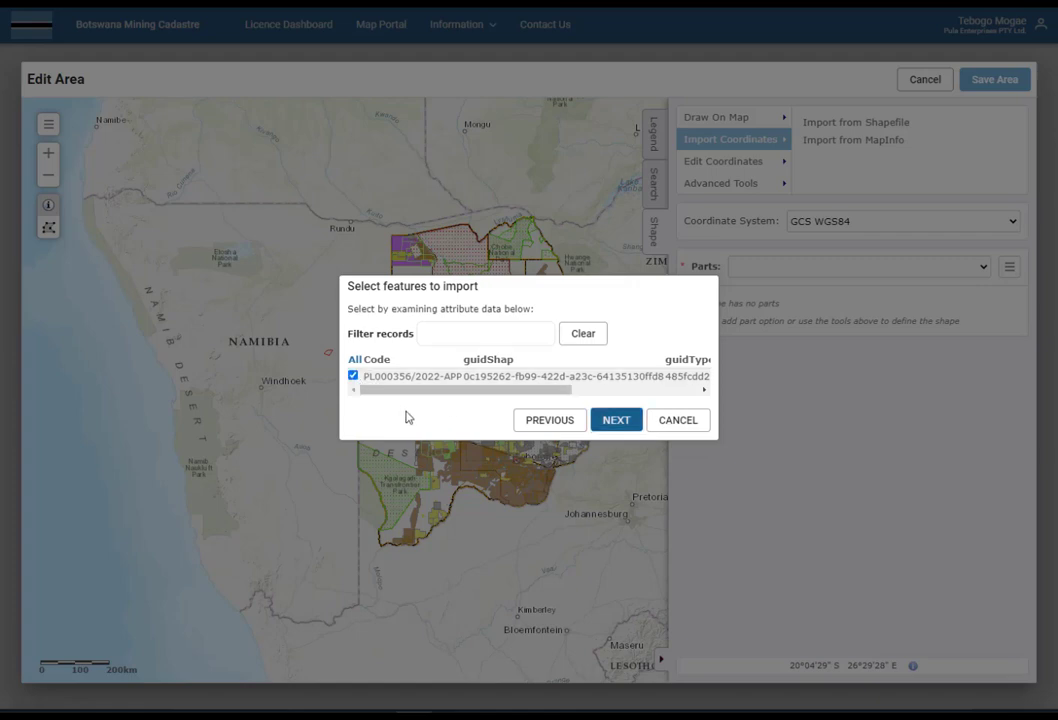
click(617, 421)
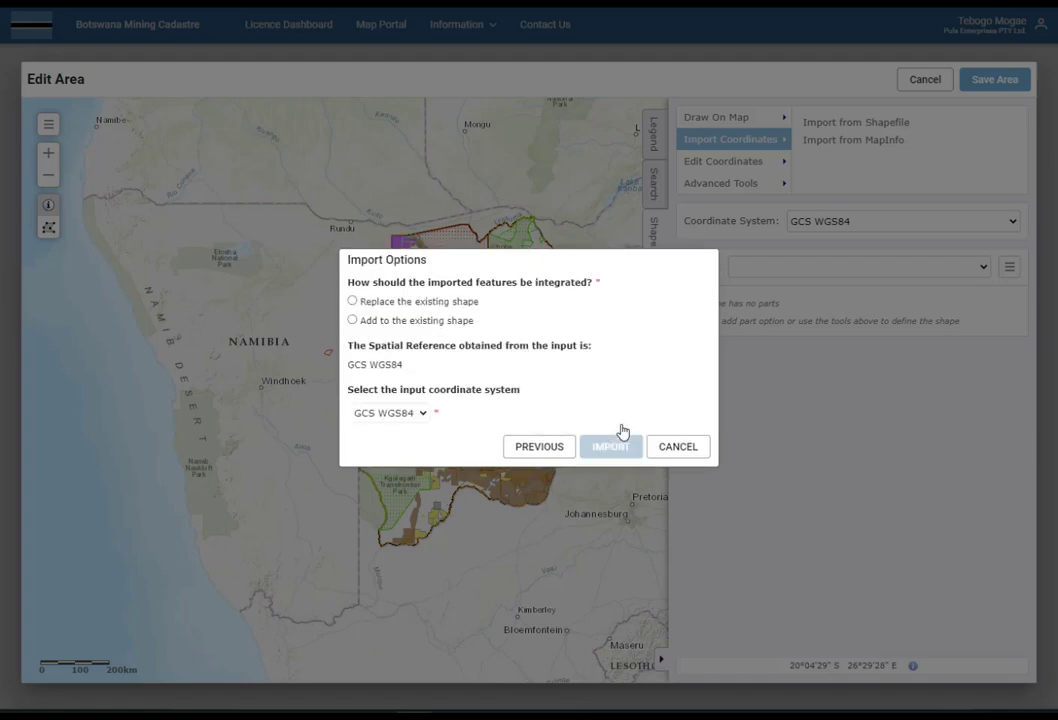
click(353, 302)
click(609, 446)
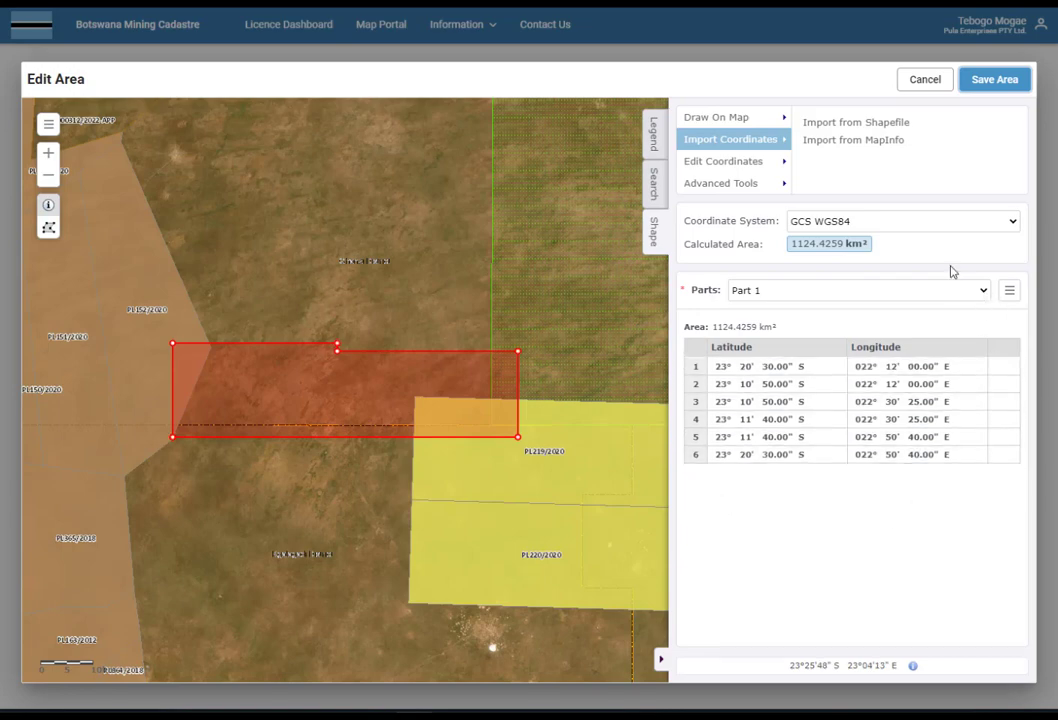
Check the calculated area's unit options, then save the area.
click(864, 250)
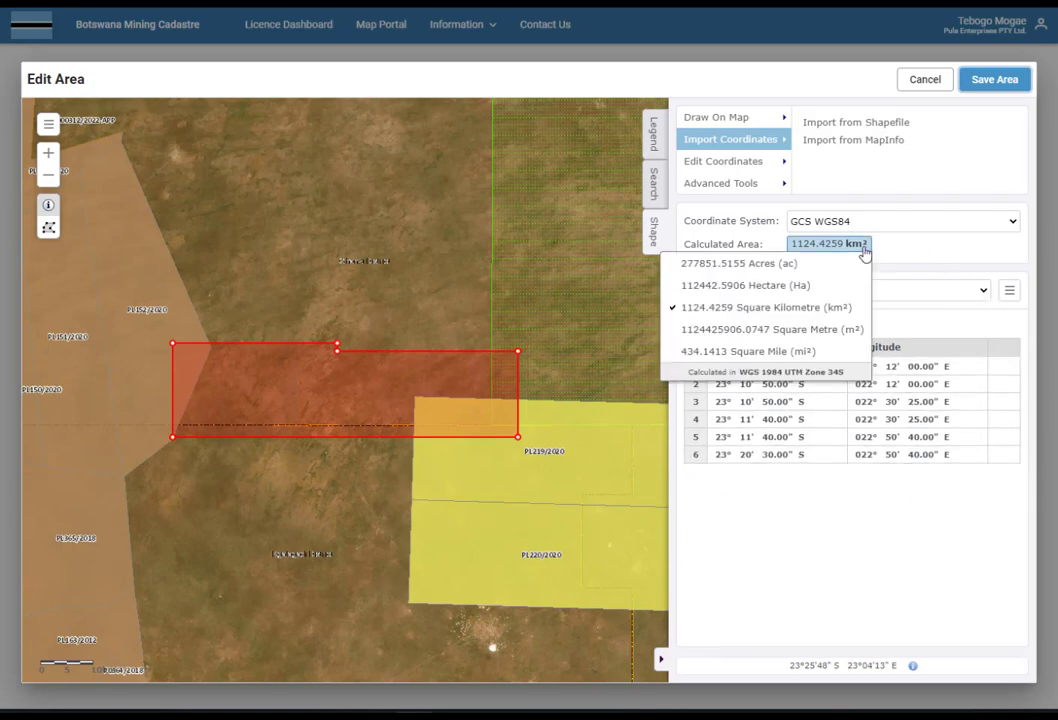
click(922, 243)
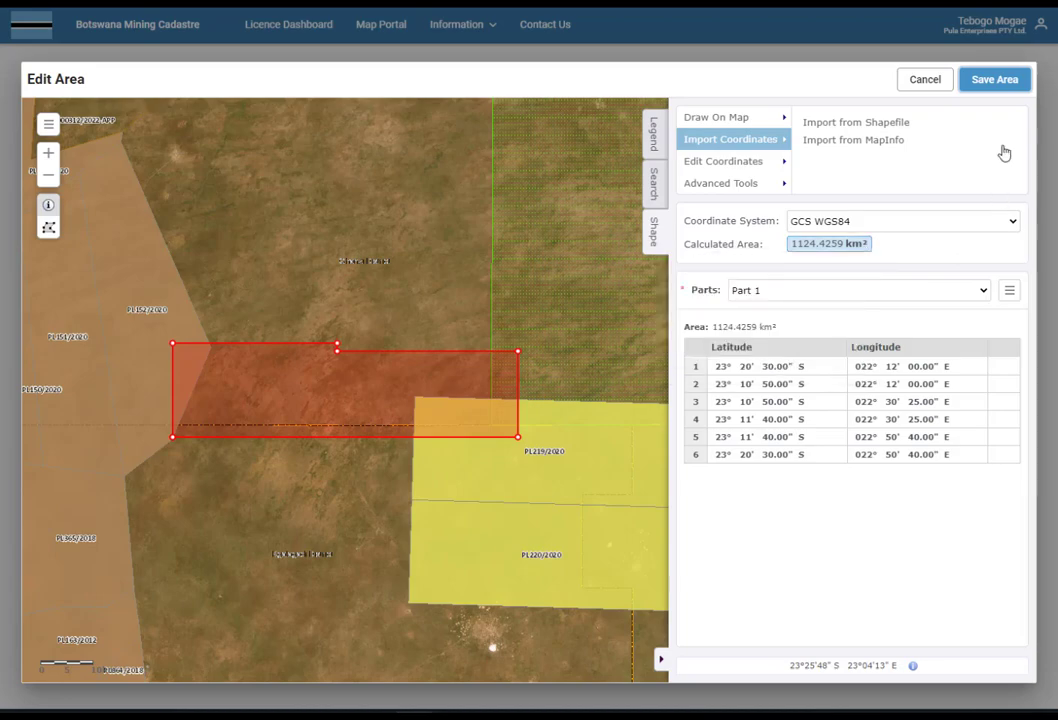
click(996, 80)
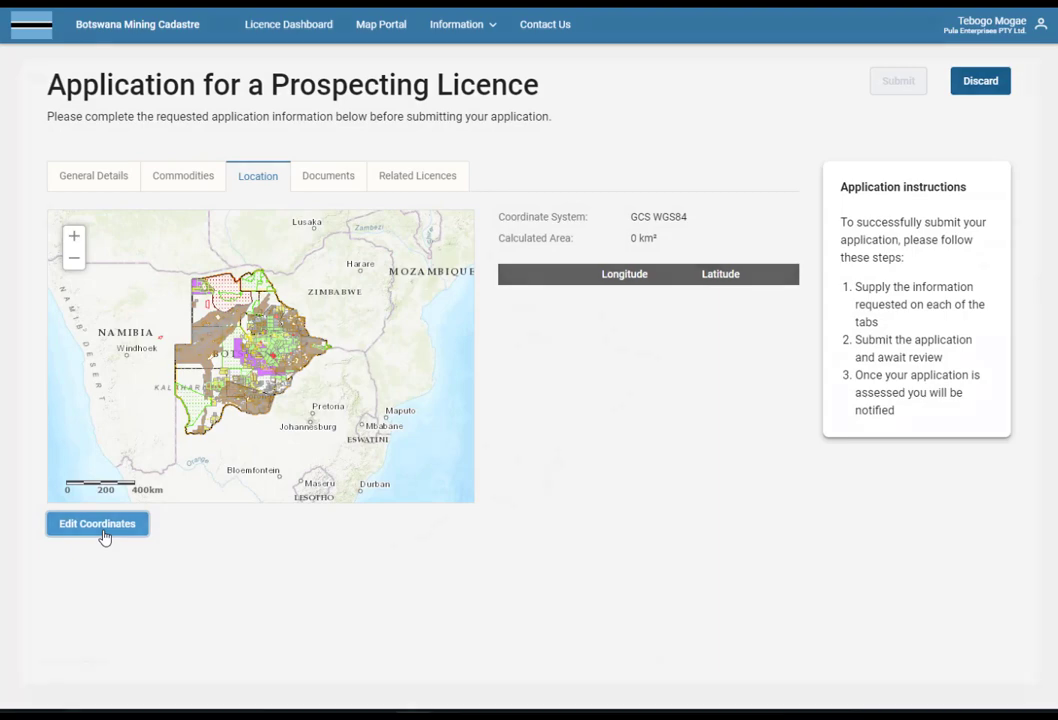
Switch the area editor to coordinate entry and fill in the first boundary point.
click(97, 524)
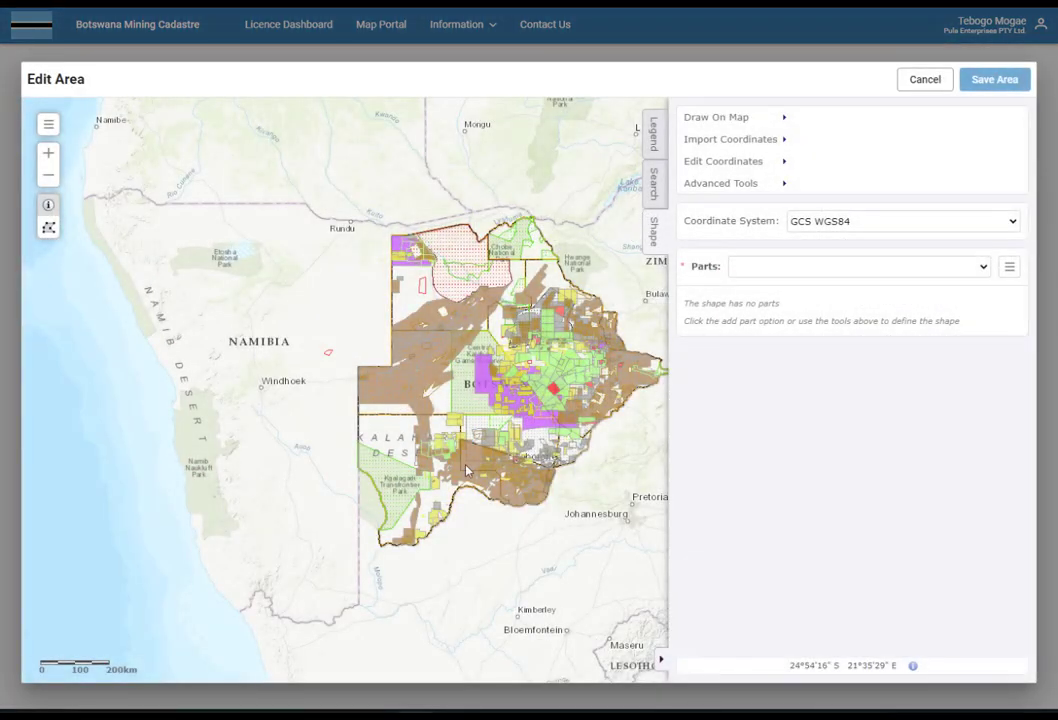
click(744, 166)
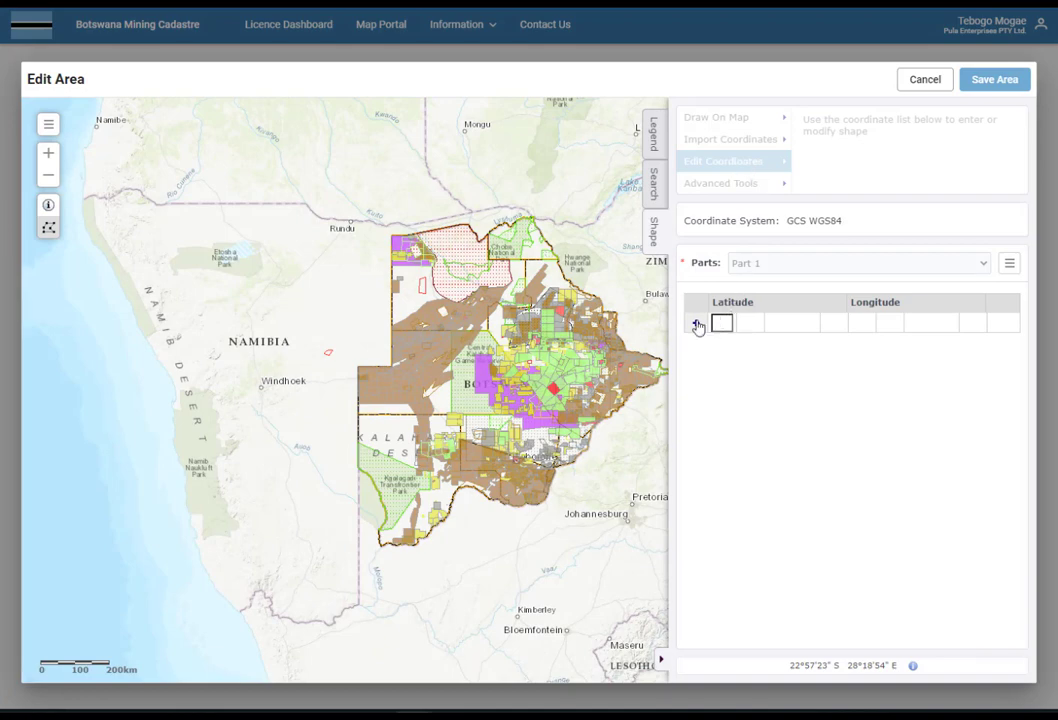
click(698, 326)
text(23)
click(753, 345)
text(20)
click(792, 345)
text(30)
click(836, 346)
text(S)
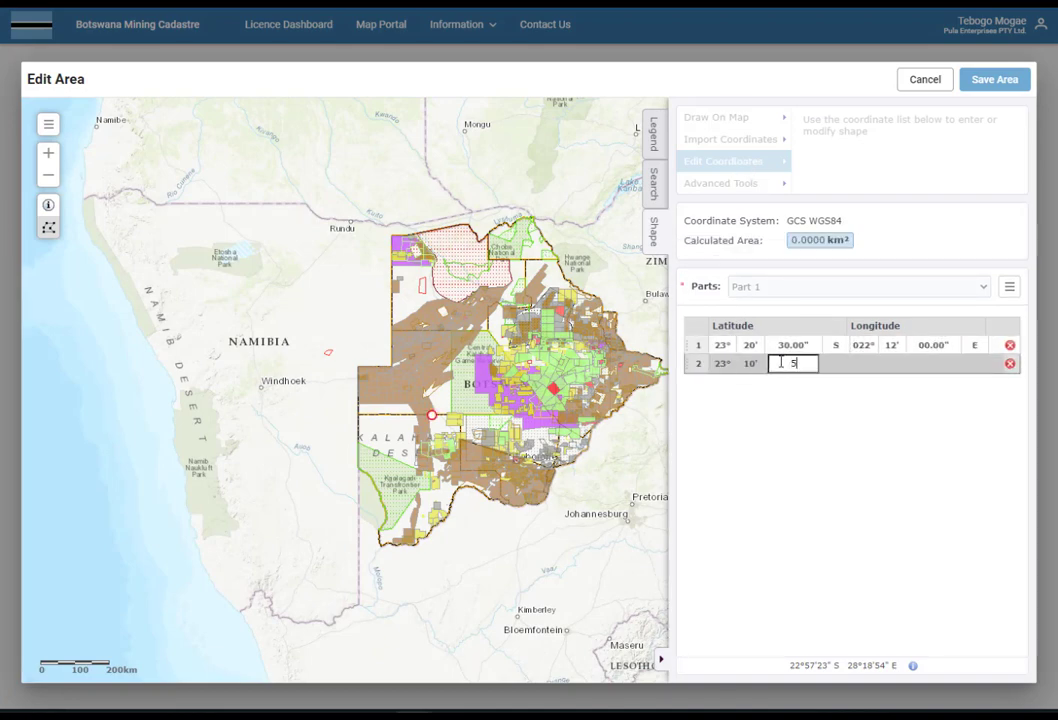
text(0)
Enter the remaining boundary points' coordinates and save the six-point 1124.43 km² area.
click(932, 363)
text(0)
click(793, 381)
text(50)
click(973, 381)
text(40)
click(834, 419)
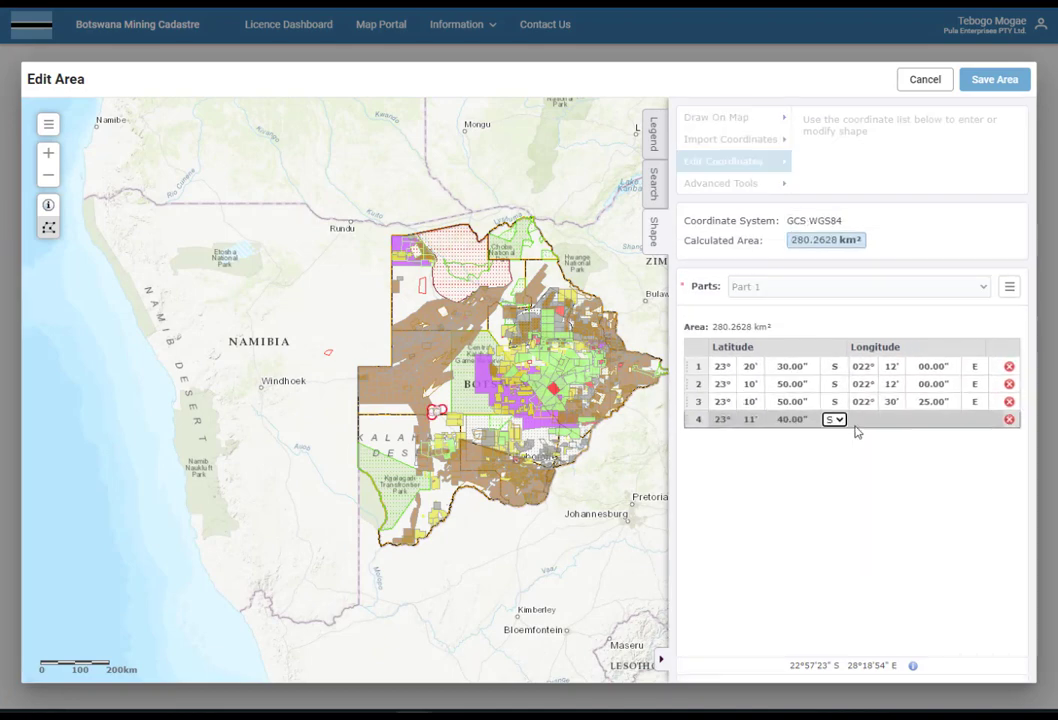
click(862, 420)
text(22)
click(722, 439)
text(23)
click(862, 438)
click(722, 459)
text(23)
click(892, 457)
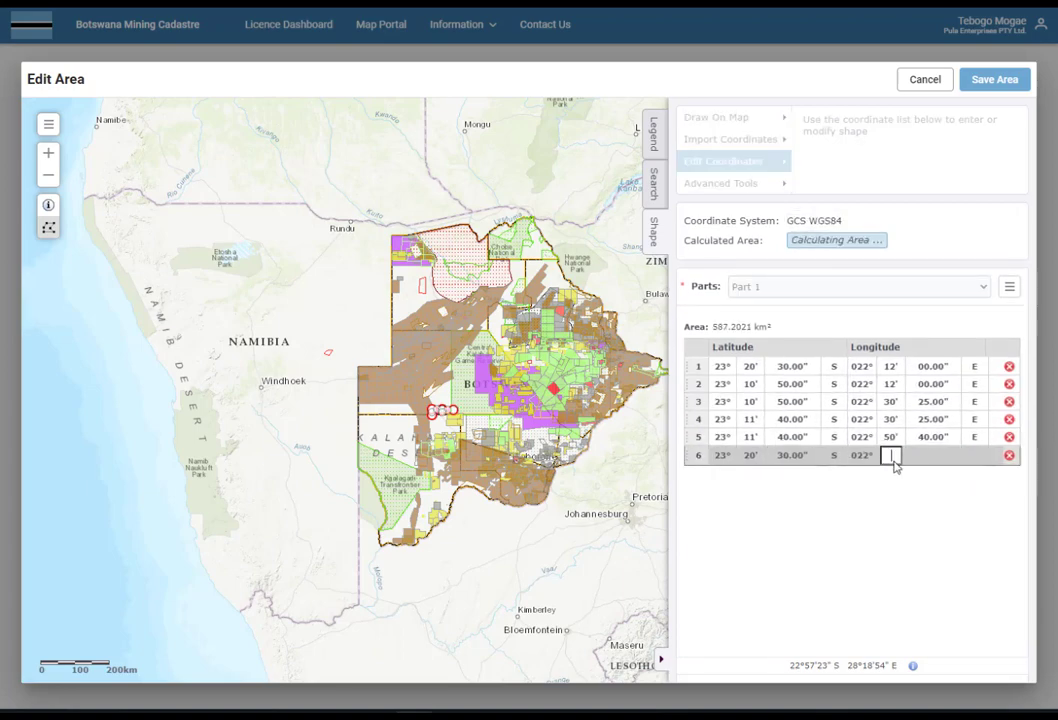
text(50)
click(932, 457)
text(40)
click(974, 457)
click(821, 566)
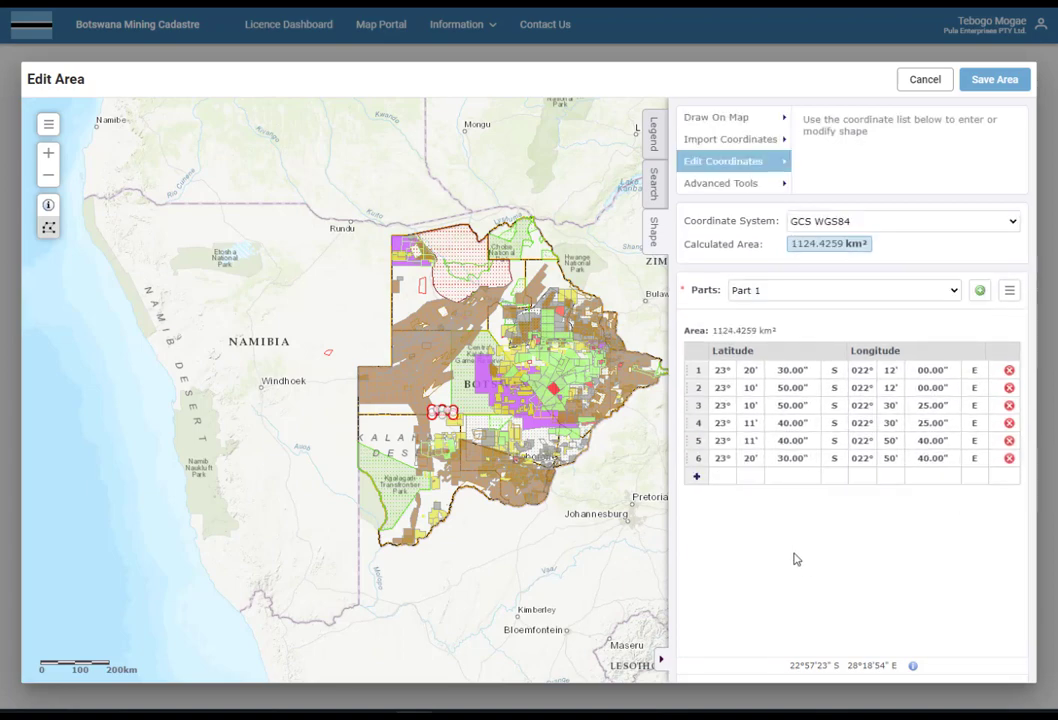
click(1000, 82)
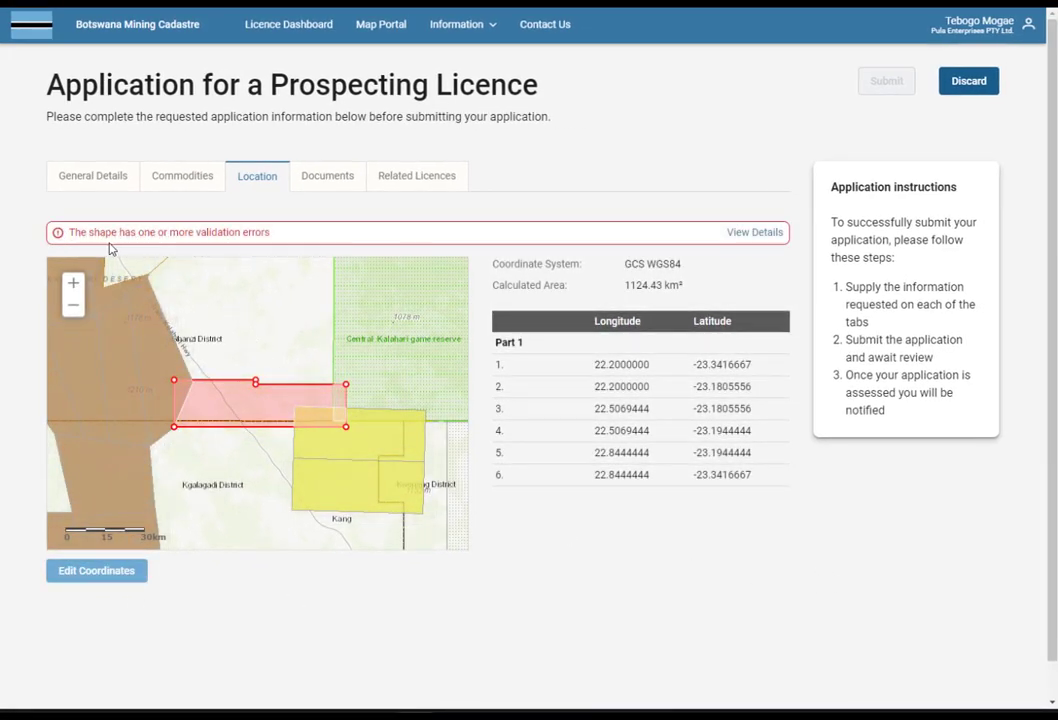
Clip the shape around PL219/2020 to 976.25 km², then bring up the document upload list.
click(755, 236)
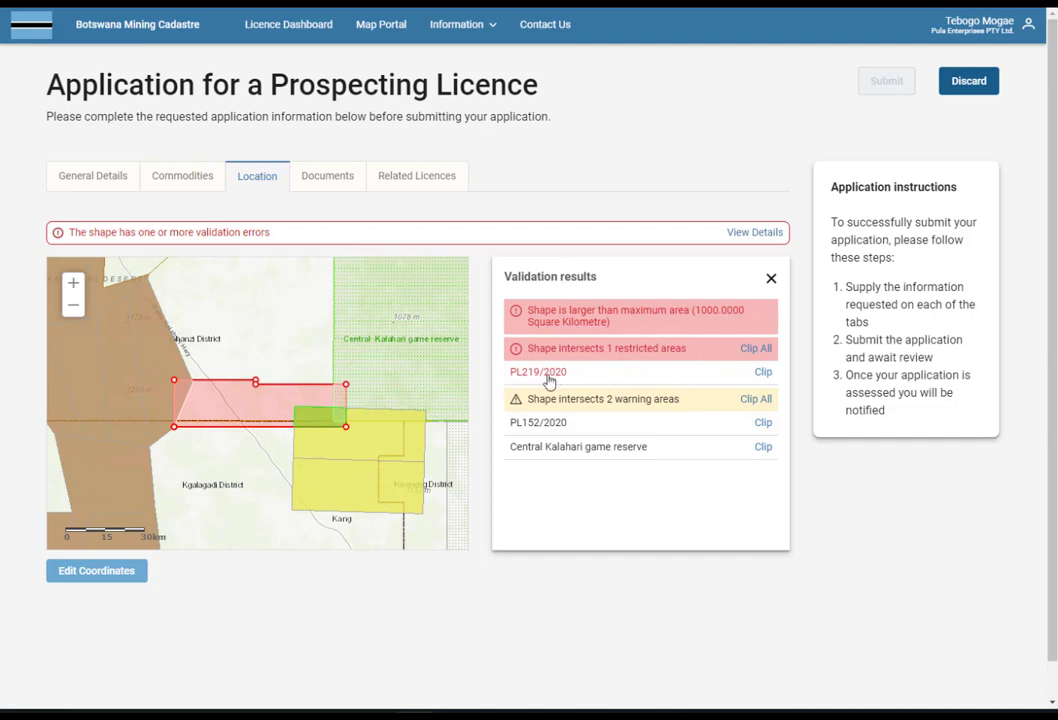
click(763, 374)
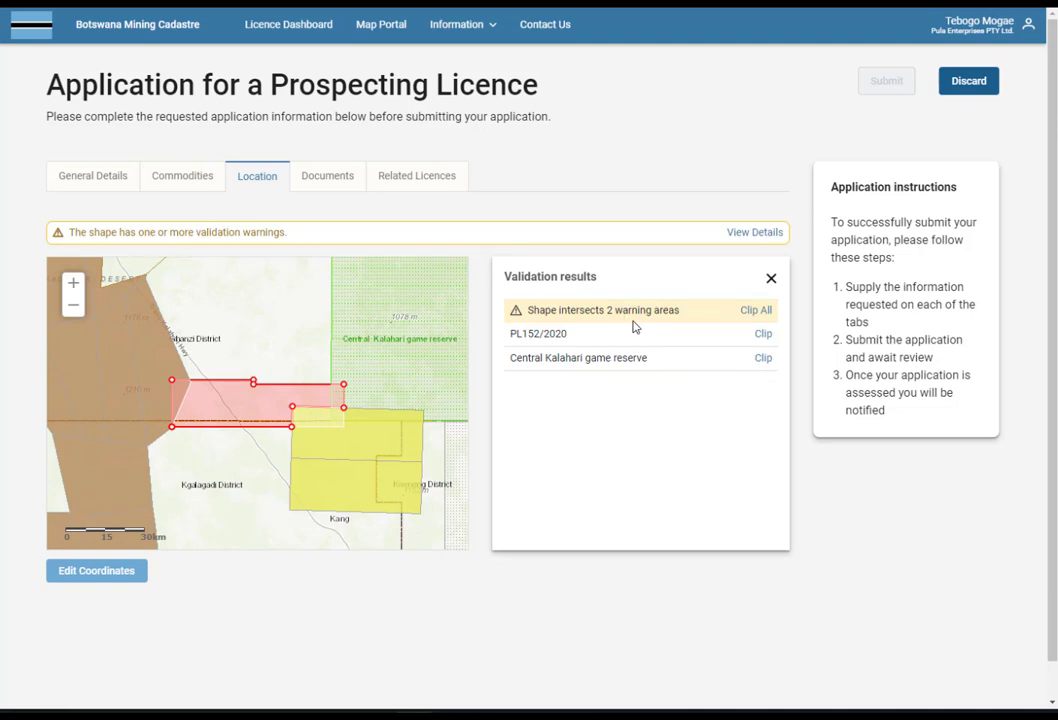
click(771, 280)
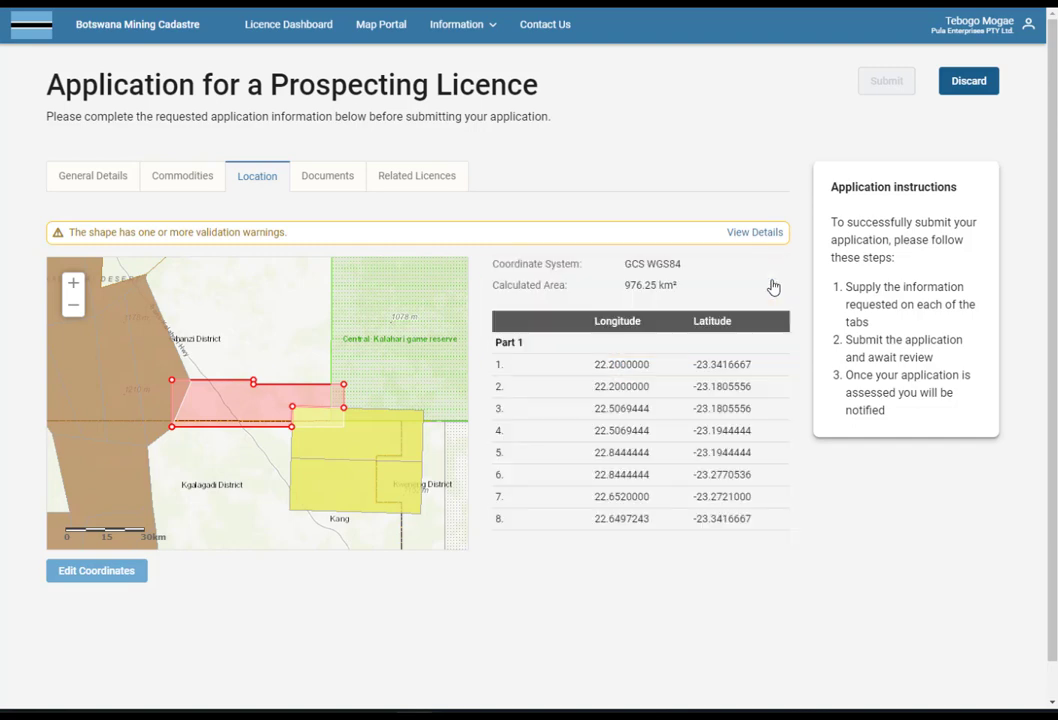
click(340, 187)
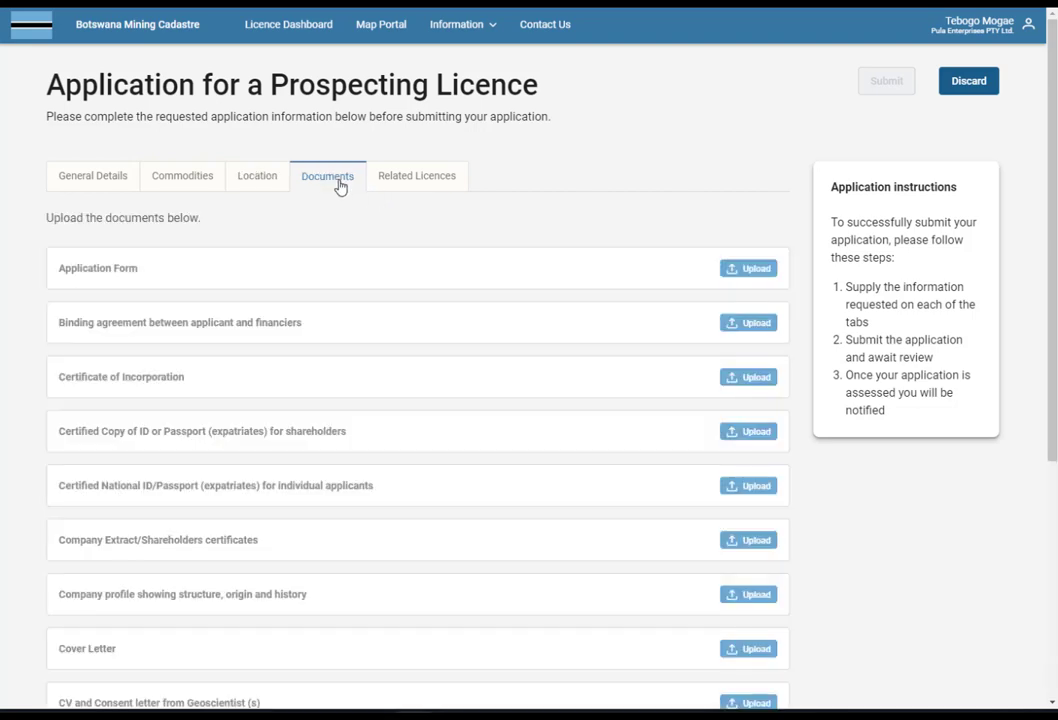
Upload the Application Form, financier agreement, Certificate of Incorporation, shareholders' ID and National ID PDFs.
click(755, 276)
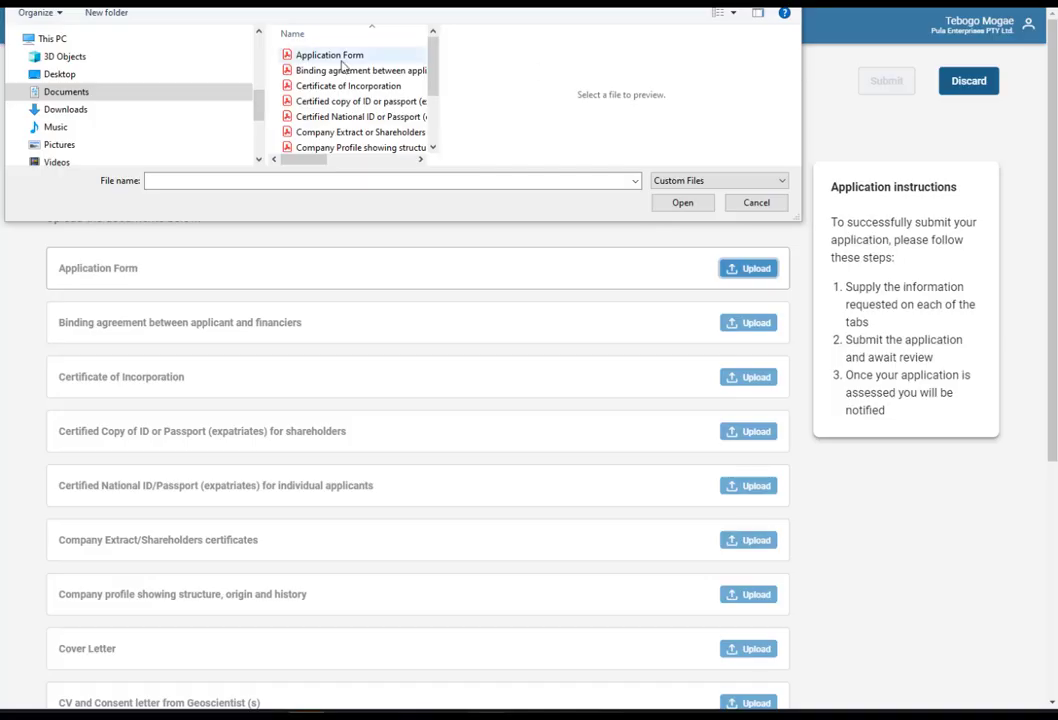
double_click(341, 59)
click(756, 338)
double_click(345, 72)
click(756, 399)
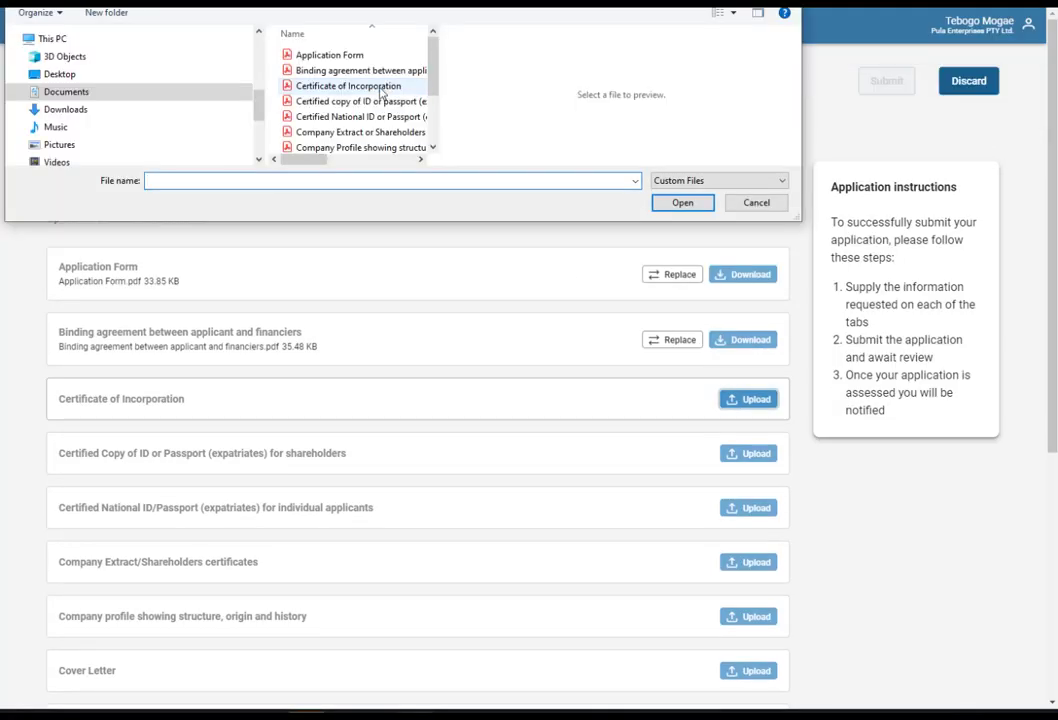
double_click(349, 86)
click(749, 463)
double_click(361, 101)
click(749, 529)
click(360, 117)
double_click(386, 121)
scroll(890, 437, down, 4)
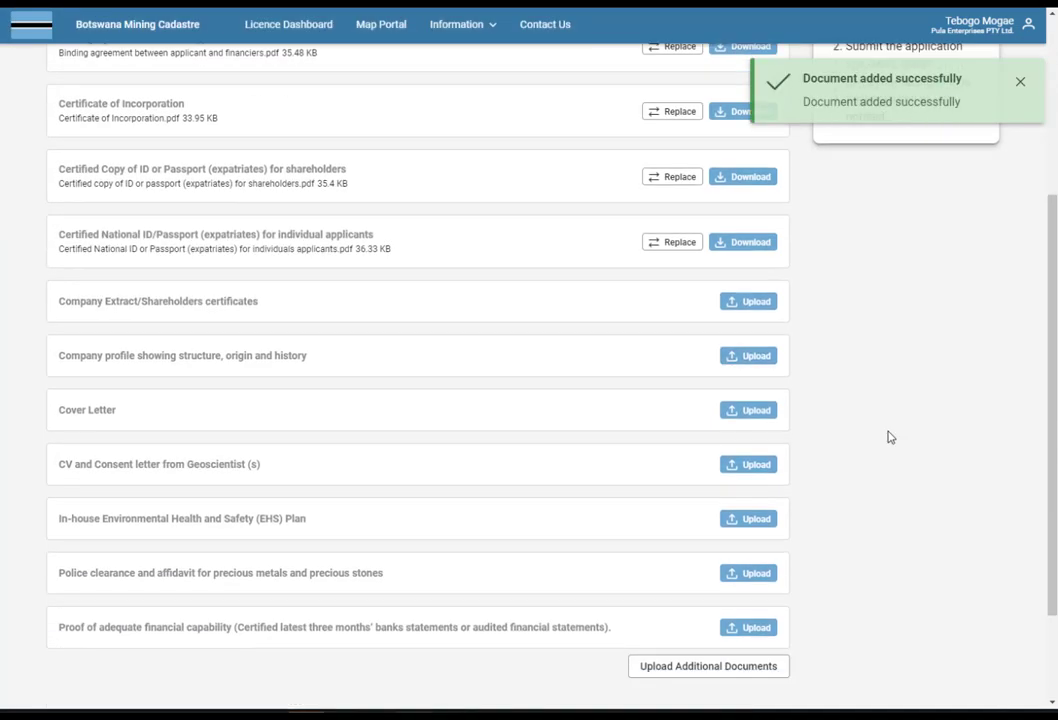
Upload the Company Extract, Company Profile, Cover Letter and geoscientist CV PDFs.
click(749, 301)
double_click(373, 133)
click(757, 370)
scroll(399, 95, down, 1)
click(399, 91)
double_click(399, 93)
click(752, 432)
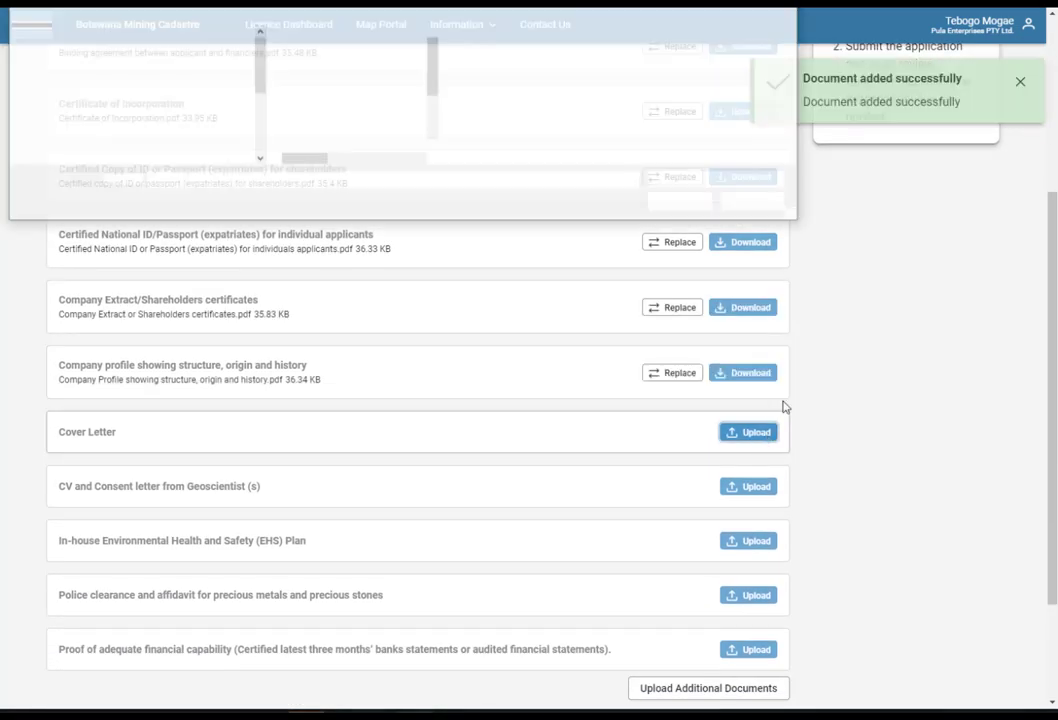
double_click(375, 104)
click(752, 498)
drag(434, 68, 436, 84)
double_click(378, 119)
Upload the EHS Plan, police clearance and proof of financial capability PDFs.
click(749, 567)
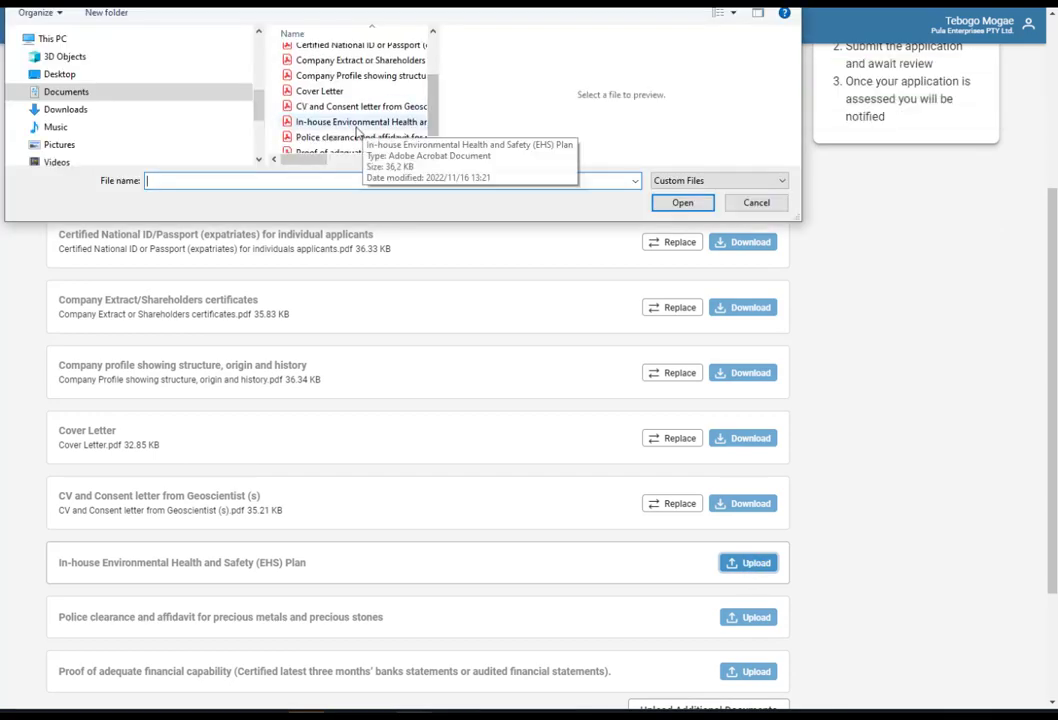
double_click(355, 121)
click(748, 628)
double_click(355, 130)
scroll(755, 498, down, 3)
click(752, 495)
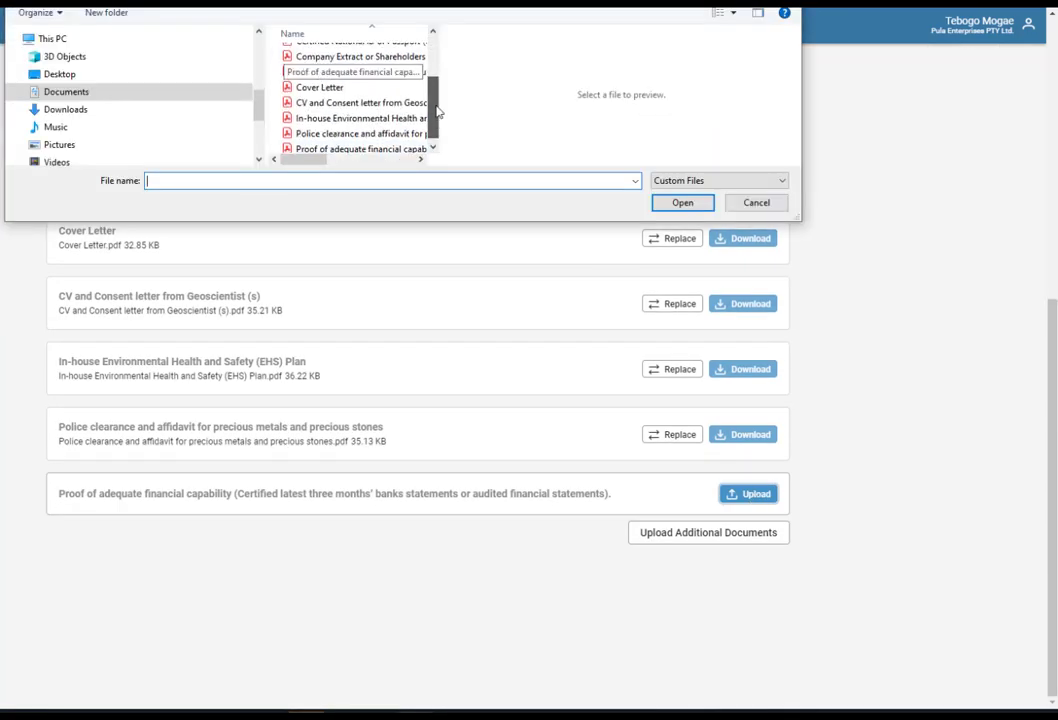
double_click(350, 139)
Add an extra supporting upload classified as Additional Document.
click(724, 545)
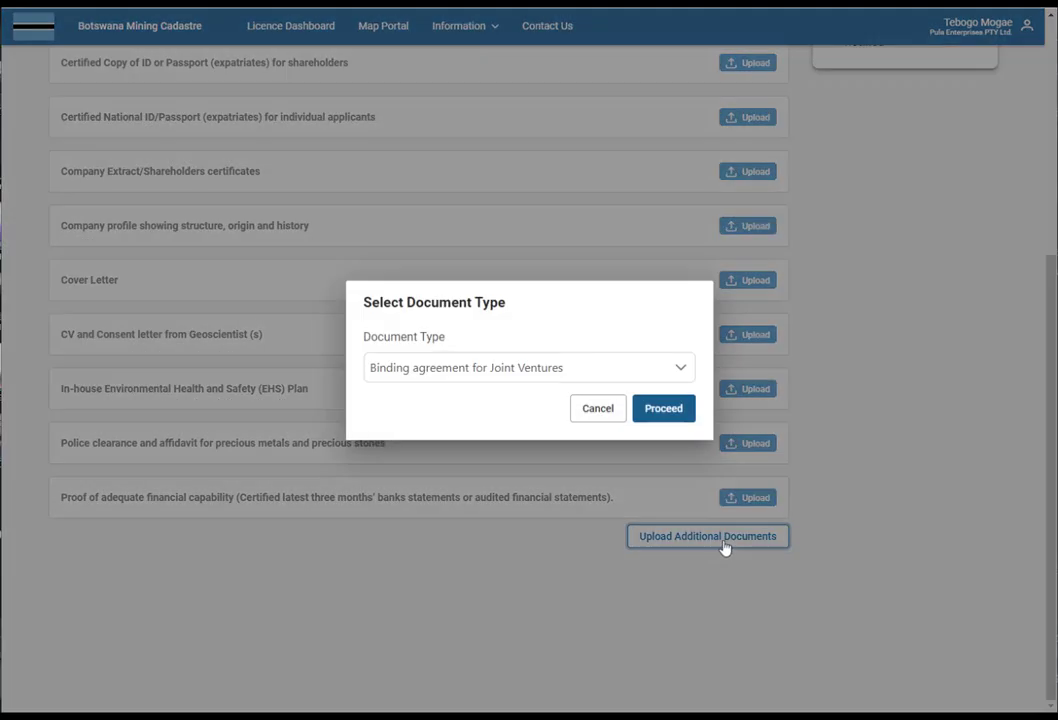
click(680, 368)
mouse_move(1013, 416)
mouse_down()
mouse_move(999, 515)
mouse_move(1004, 404)
mouse_up()
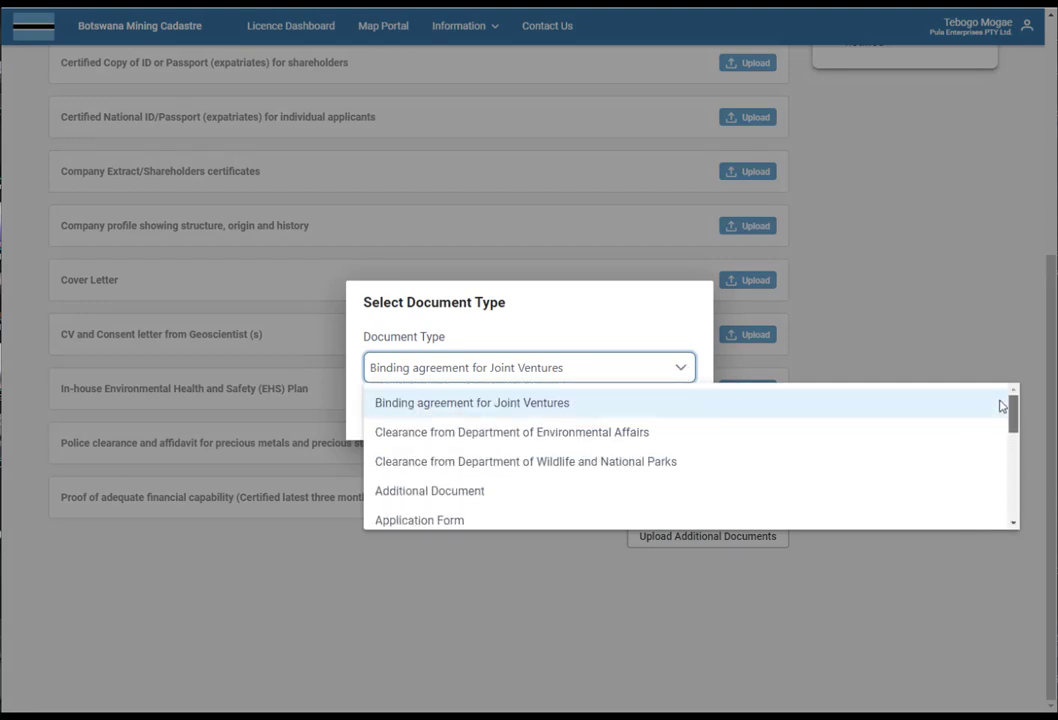
click(480, 497)
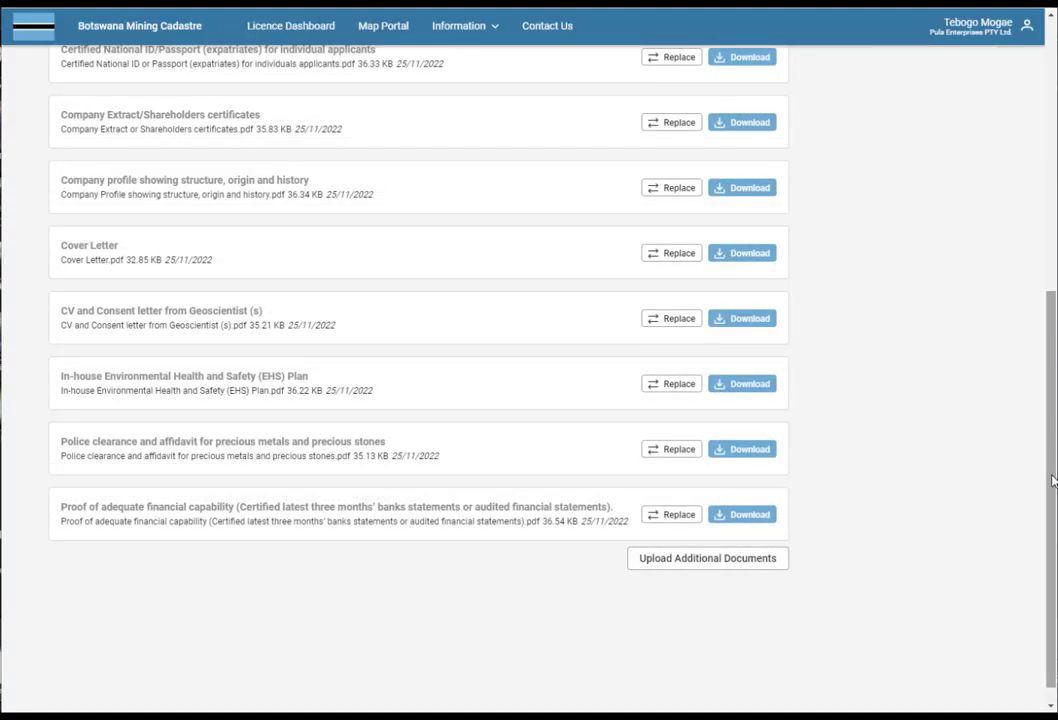
drag(1051, 481, 1041, 184)
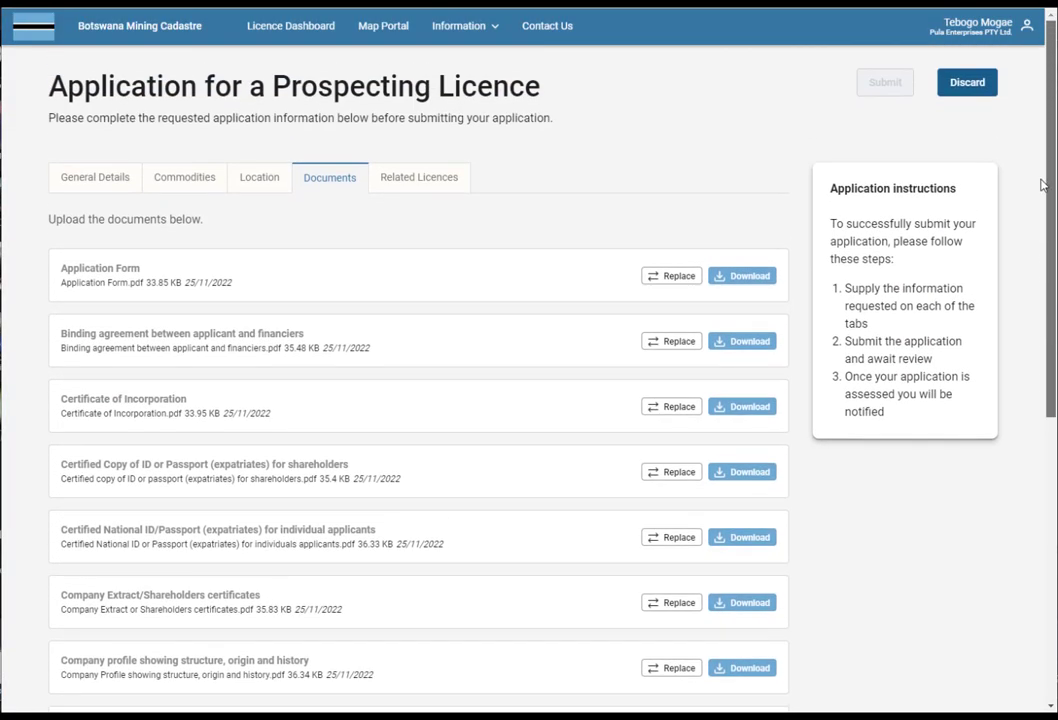
click(425, 187)
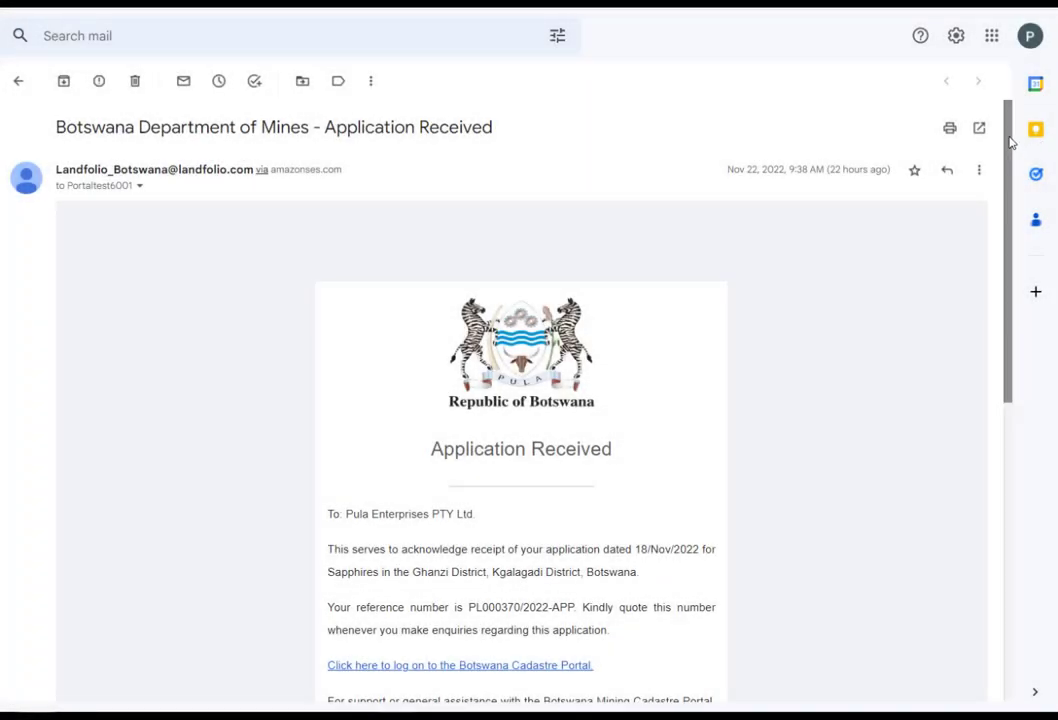
Scroll through the Department of Mines 'Application Received' email for the Sapphires application.
drag(1010, 143, 1016, 232)
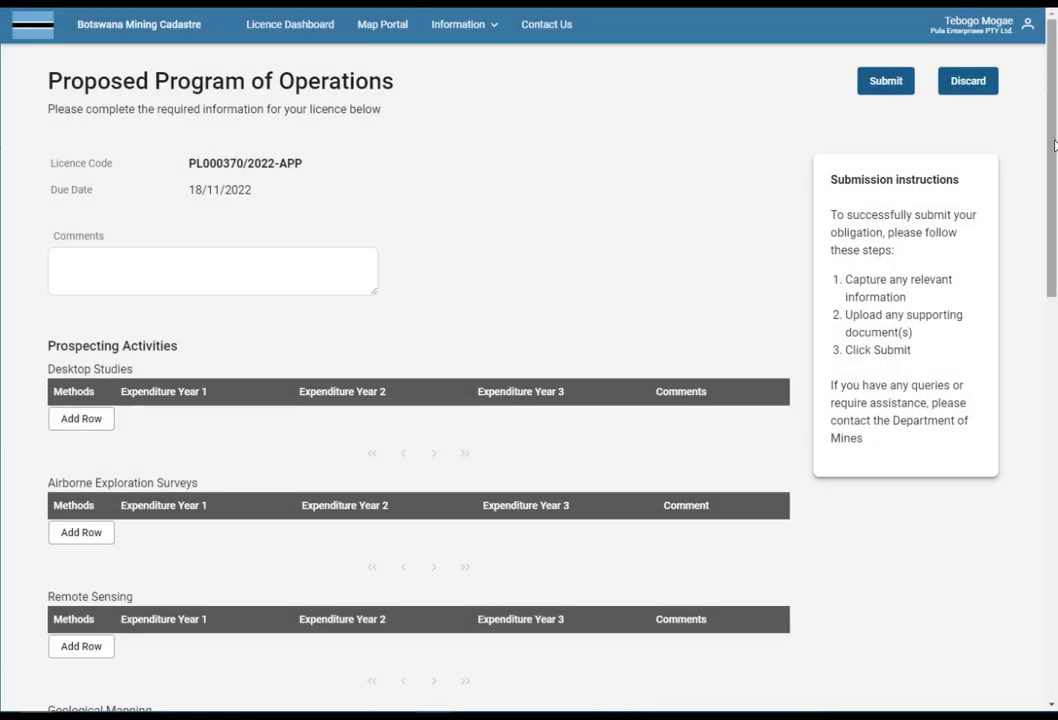
Add Desktop Studies rows: General research 25000 BWP in Year 1, Database Compilation 150000 BWP in Year 2.
mouse_move(1054, 146)
mouse_down()
mouse_move(1054, 548)
mouse_move(1054, 171)
mouse_up()
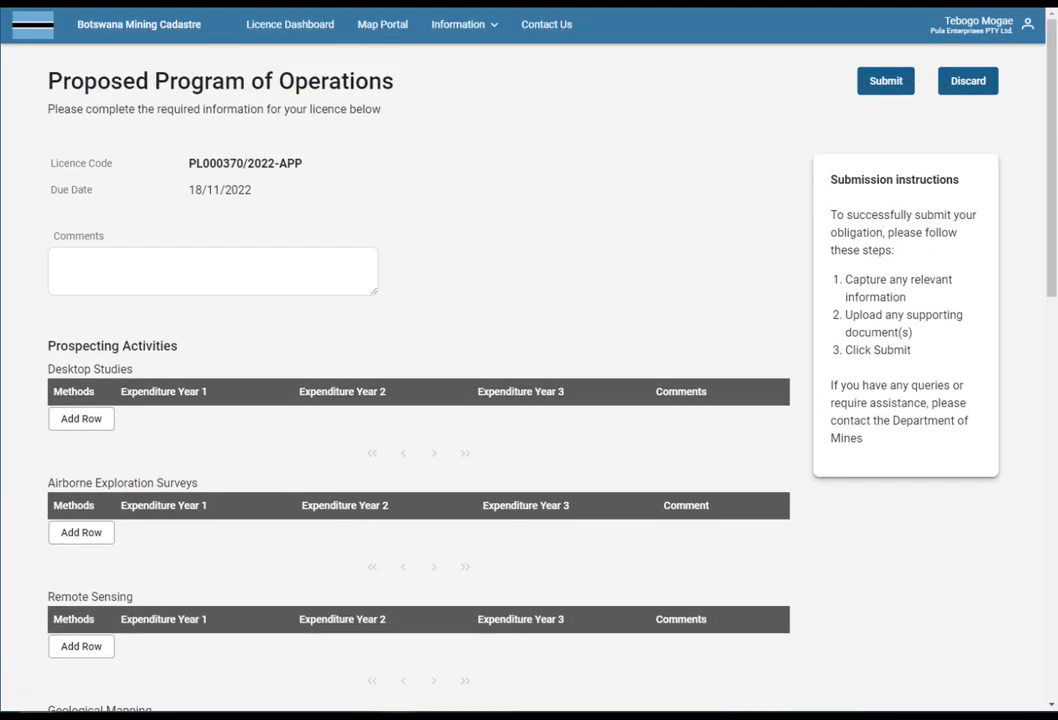
click(92, 424)
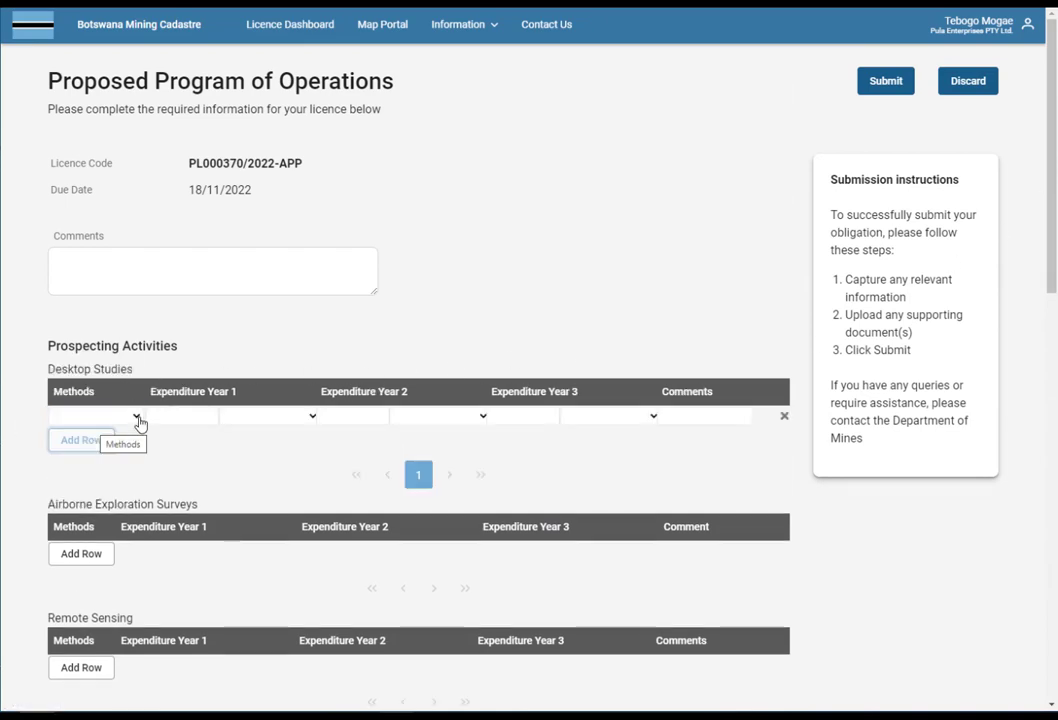
click(137, 418)
click(110, 491)
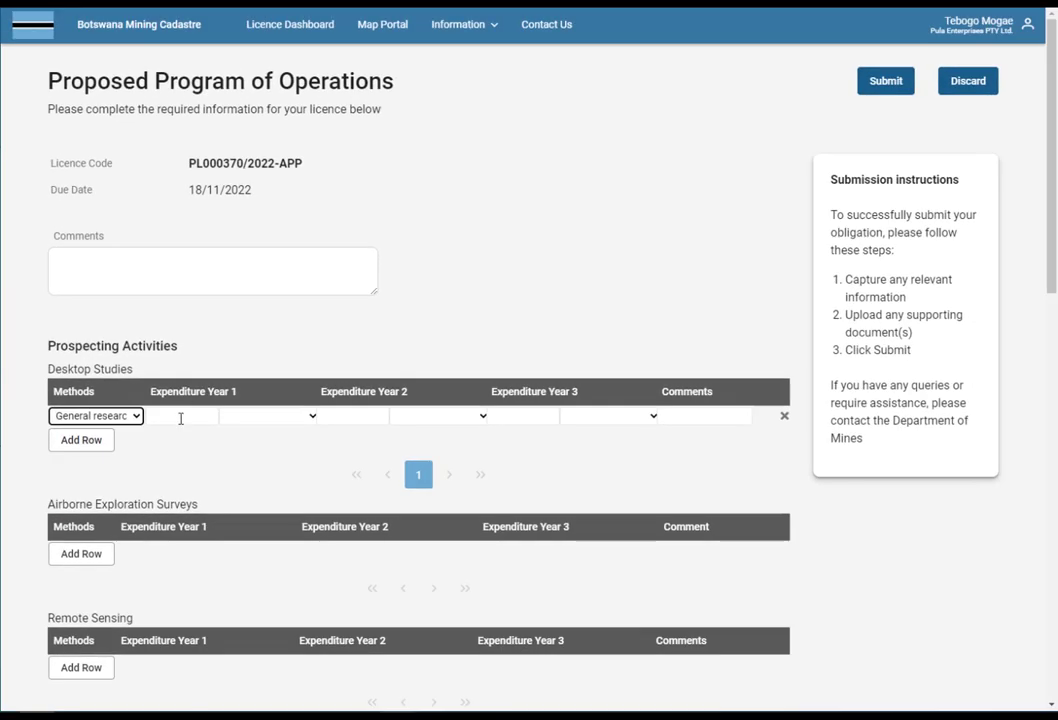
click(198, 418)
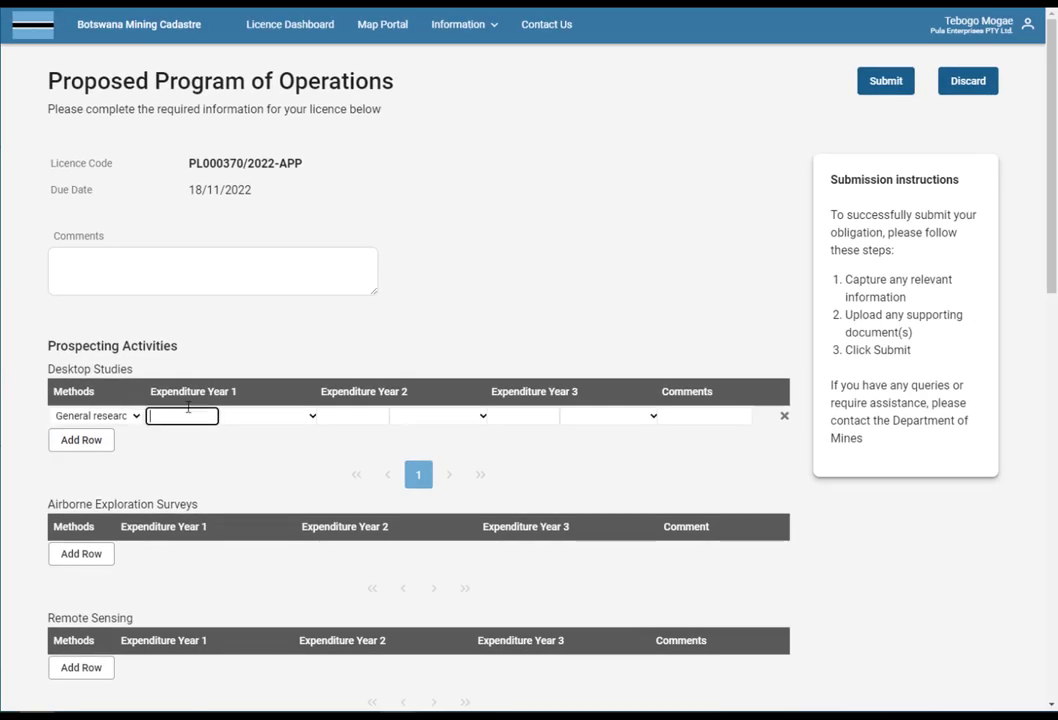
text(25000)
click(270, 416)
click(290, 444)
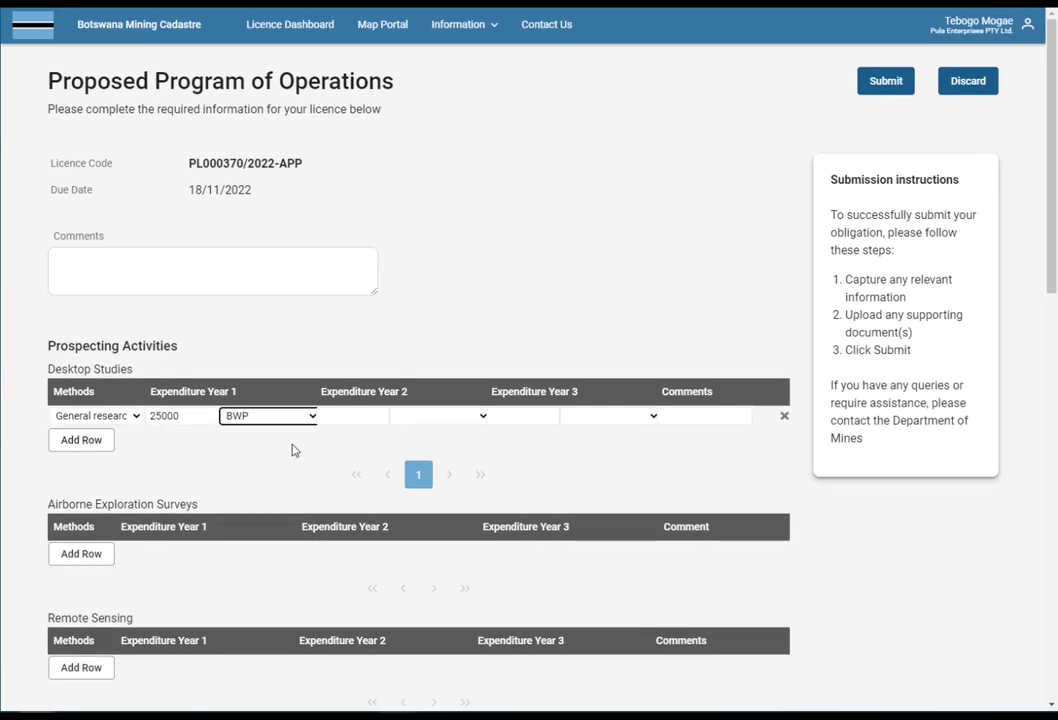
click(81, 440)
click(137, 438)
click(106, 480)
click(352, 438)
text(150000)
click(477, 440)
click(455, 467)
Add a Desktop Studies Report preparation row costing 30000 BWP in Year 3.
click(101, 466)
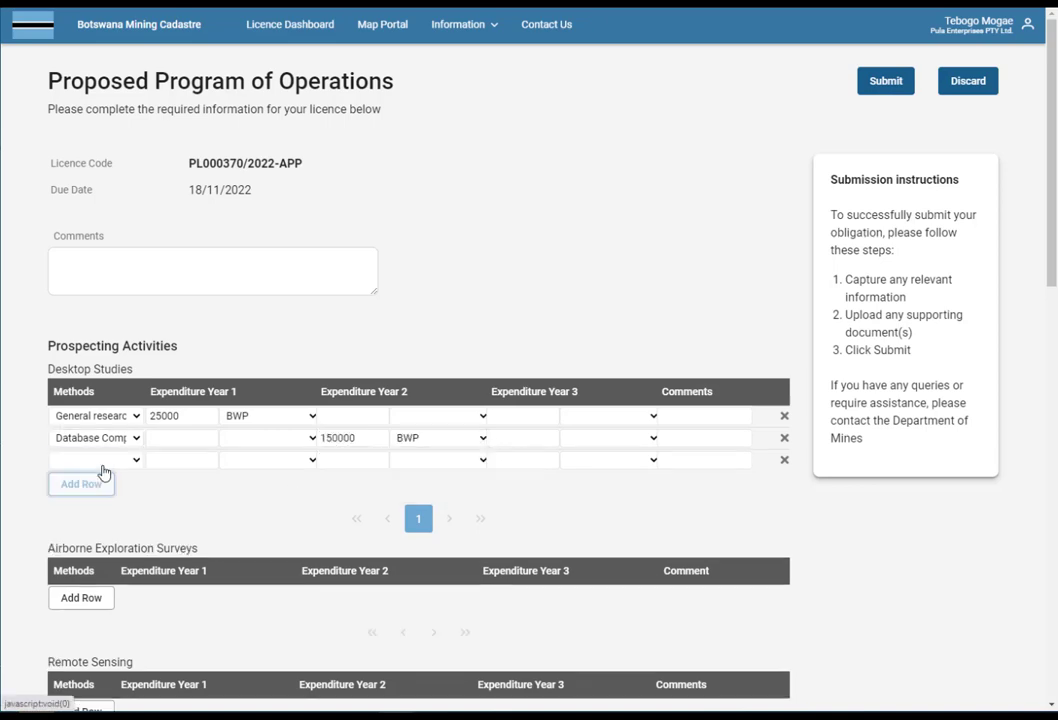
click(106, 461)
click(105, 566)
click(521, 460)
text(30000)
click(610, 461)
click(610, 489)
Add Airborne Exploration Surveys rows: Aeromagnetic 400000 BWP in Year 1, Digital terrain modelling 100000 BWP in Year 3.
scroll(937, 541, down, 2)
click(97, 456)
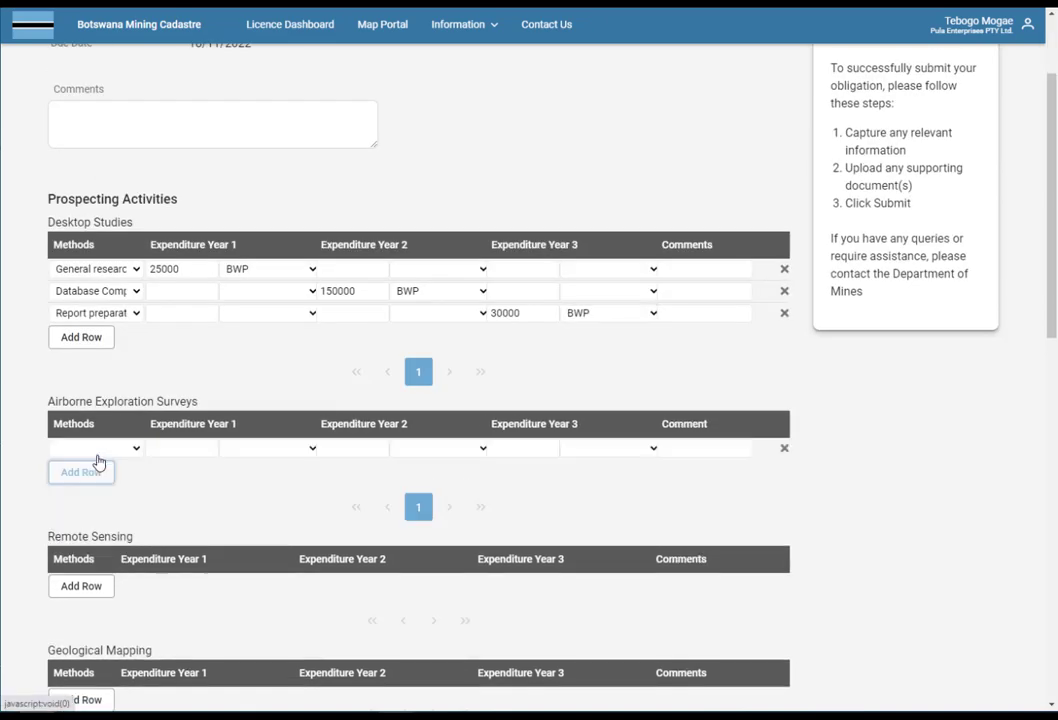
click(105, 449)
click(130, 482)
click(190, 448)
text(400000)
click(270, 448)
click(270, 476)
click(81, 472)
click(97, 470)
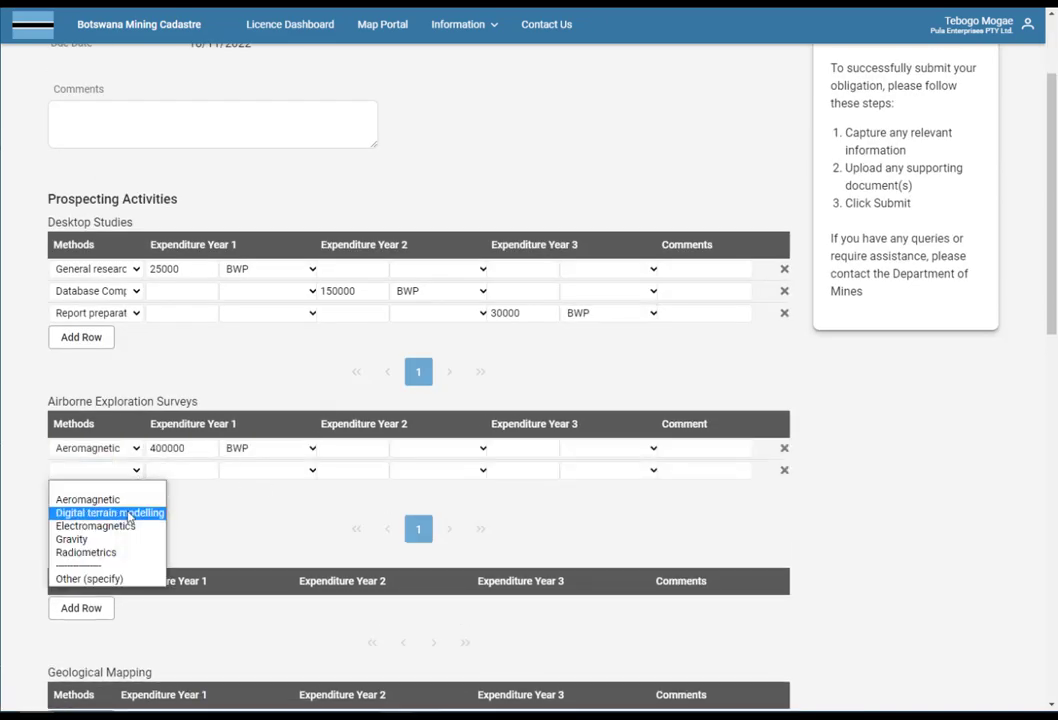
click(120, 512)
click(521, 470)
text(100000)
click(610, 470)
click(621, 500)
Add Remote Sensing rows: Aerial Photography 100000 BWP in Year 1, LANDSAT 50000 BWP in Year 2.
scroll(621, 500, down, 4)
click(81, 249)
click(97, 247)
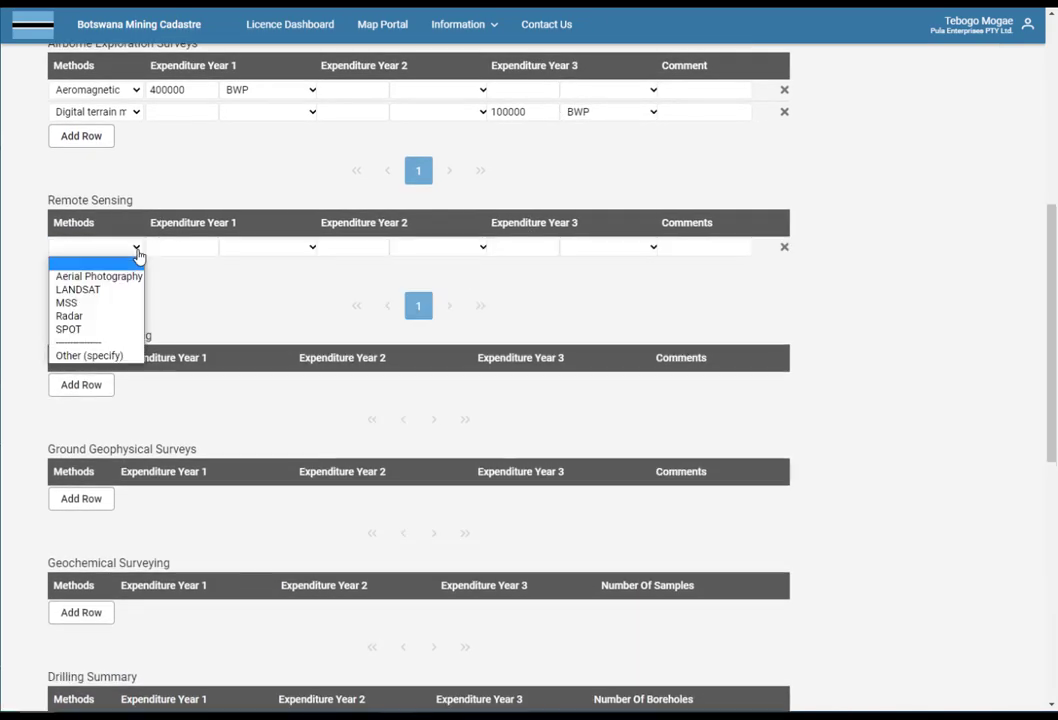
click(106, 276)
click(181, 247)
text(100000)
click(267, 248)
click(87, 271)
click(134, 270)
click(100, 313)
click(353, 269)
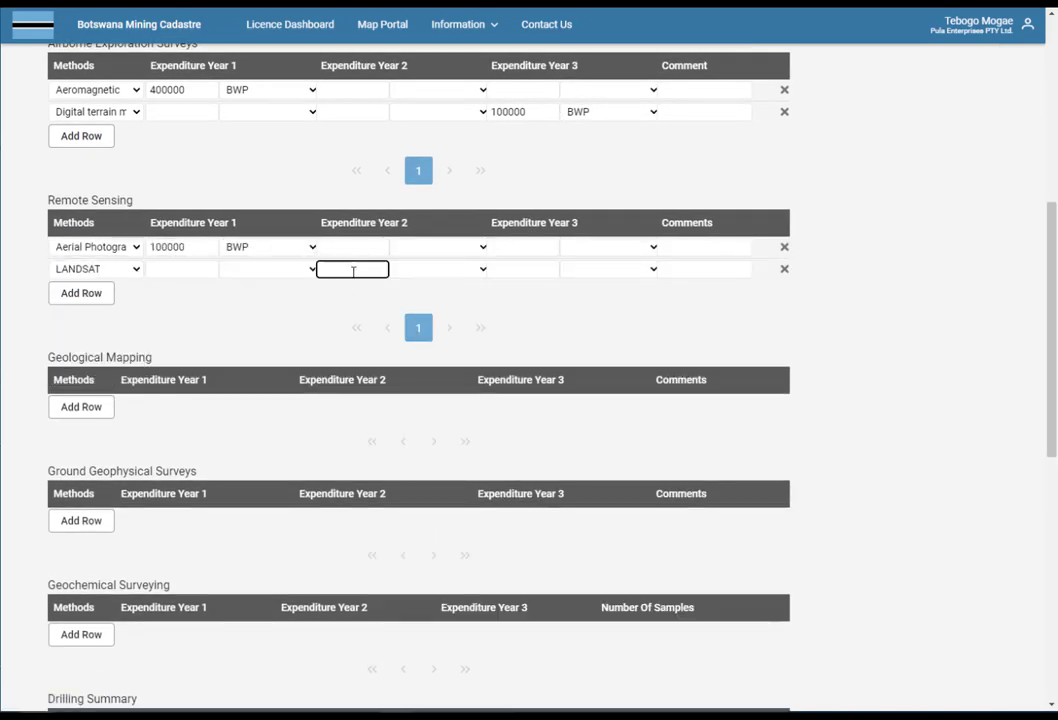
text(50000)
click(448, 269)
click(456, 300)
scroll(143, 533, down, 3)
click(82, 341)
Add Geochemical Surveying rows: Drill sample 1000000 BWP in Year 1, Mineral Analysis 200000 and 300000 BWP.
click(138, 355)
click(84, 396)
click(181, 354)
text(1000000)
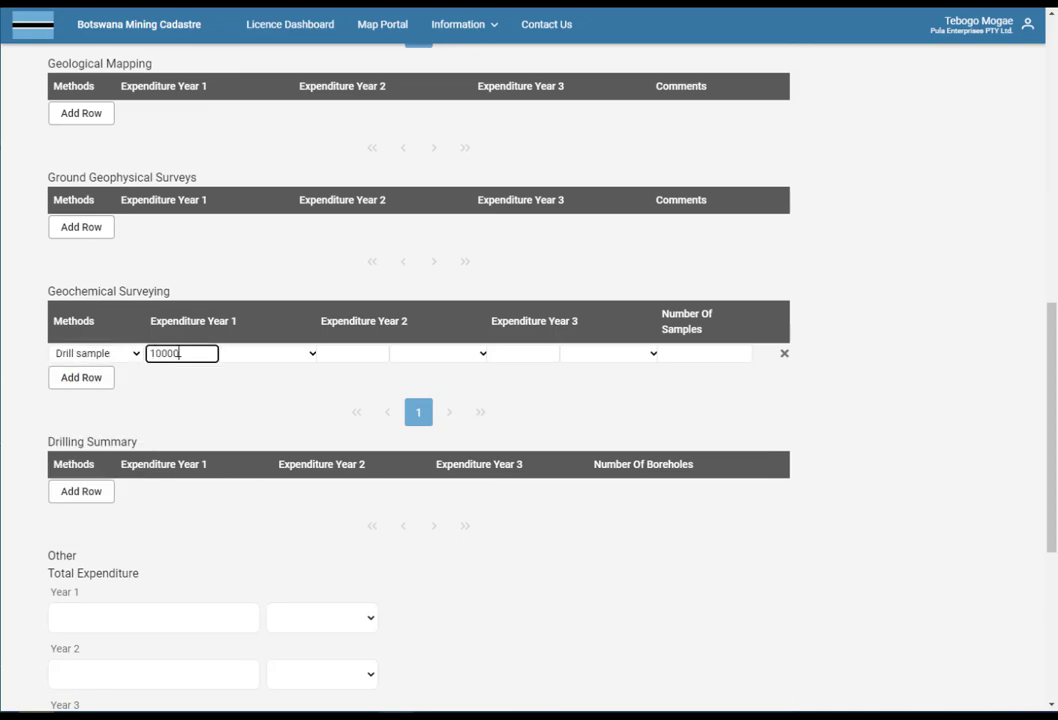
click(268, 354)
click(262, 383)
click(127, 457)
click(337, 375)
text(200000)
click(440, 375)
click(440, 397)
click(546, 375)
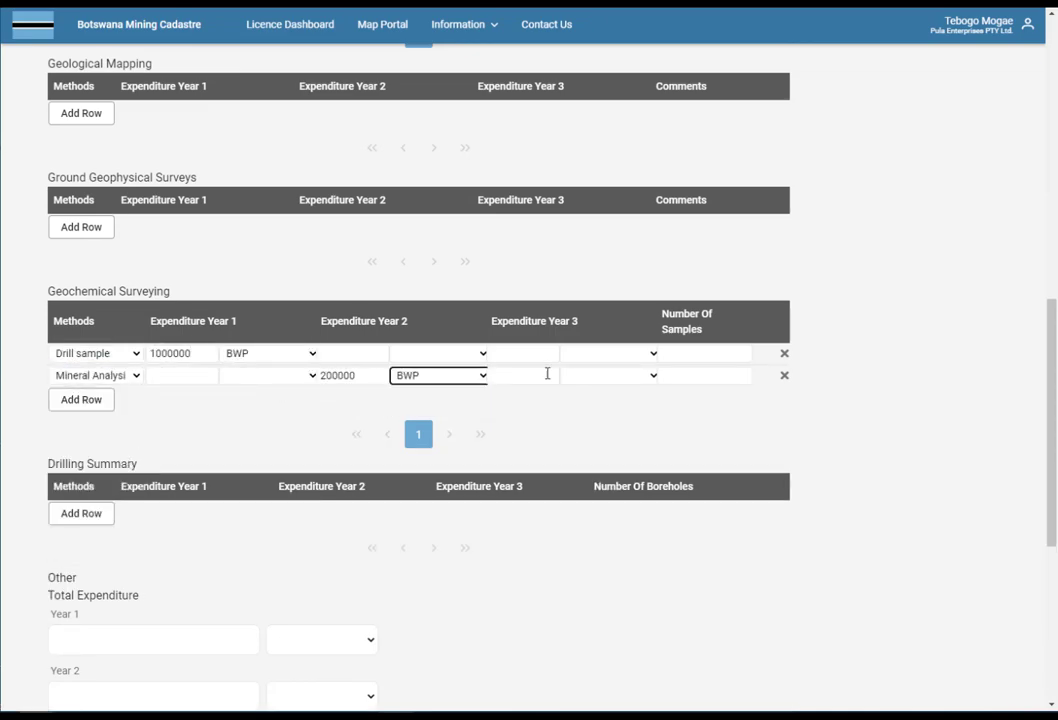
text(300000)
click(609, 375)
Enter total expenditure of 1525000, 400000 and 430000 by year, and 2355000 BWP overall.
scroll(924, 408, down, 3)
click(184, 352)
text(1525000)
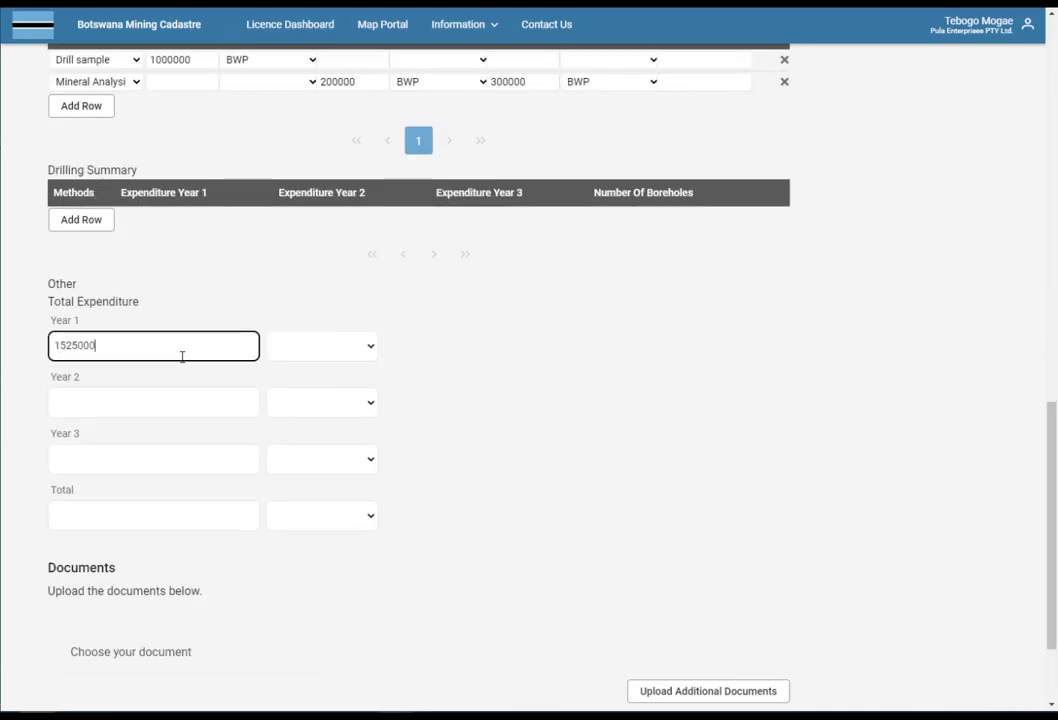
click(321, 345)
click(321, 367)
click(163, 405)
text(400000)
click(158, 463)
text(430000)
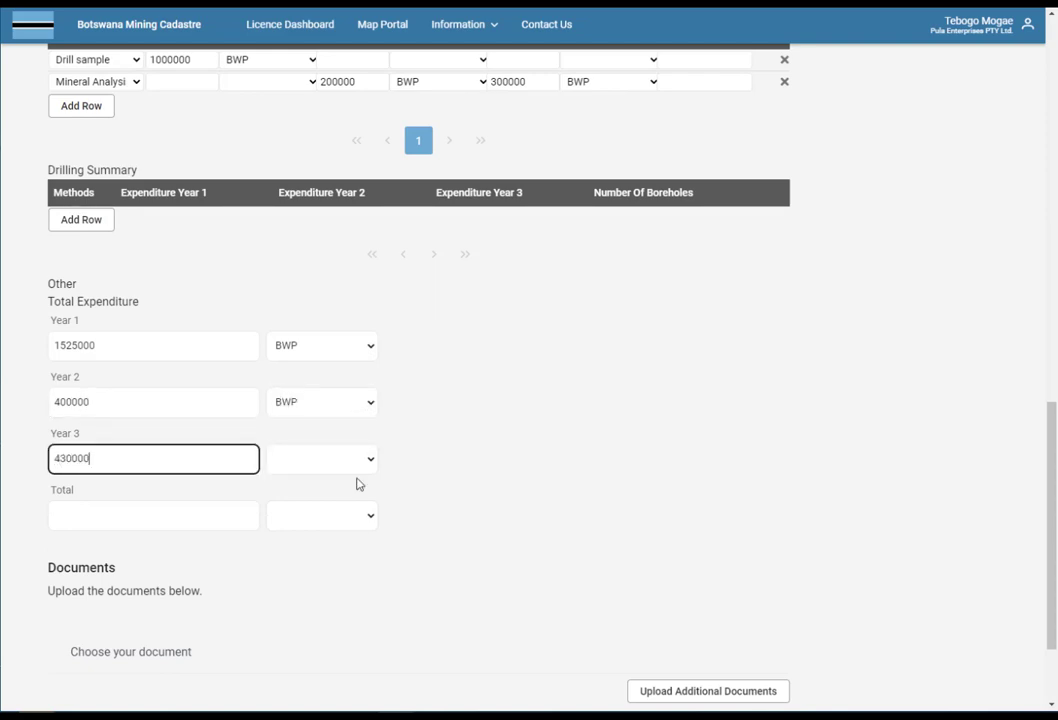
click(104, 515)
text(2355000)
click(321, 516)
click(321, 552)
scroll(442, 498, down, 3)
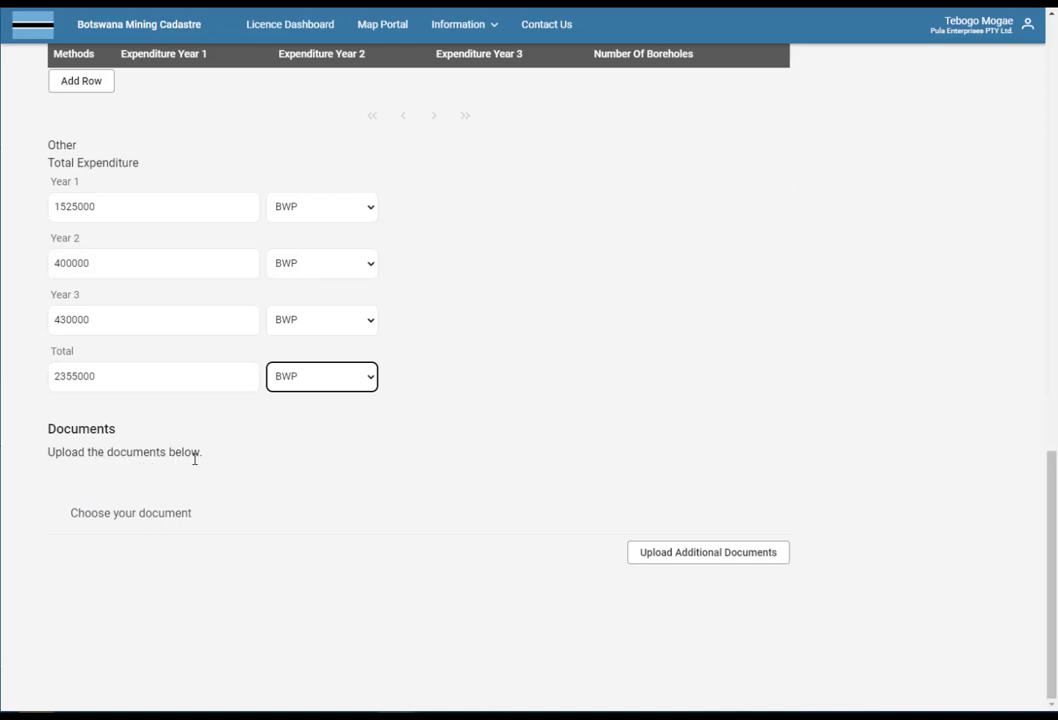
Attach Programme of Operations.pdf as an additional document and submit the program of operations.
click(668, 556)
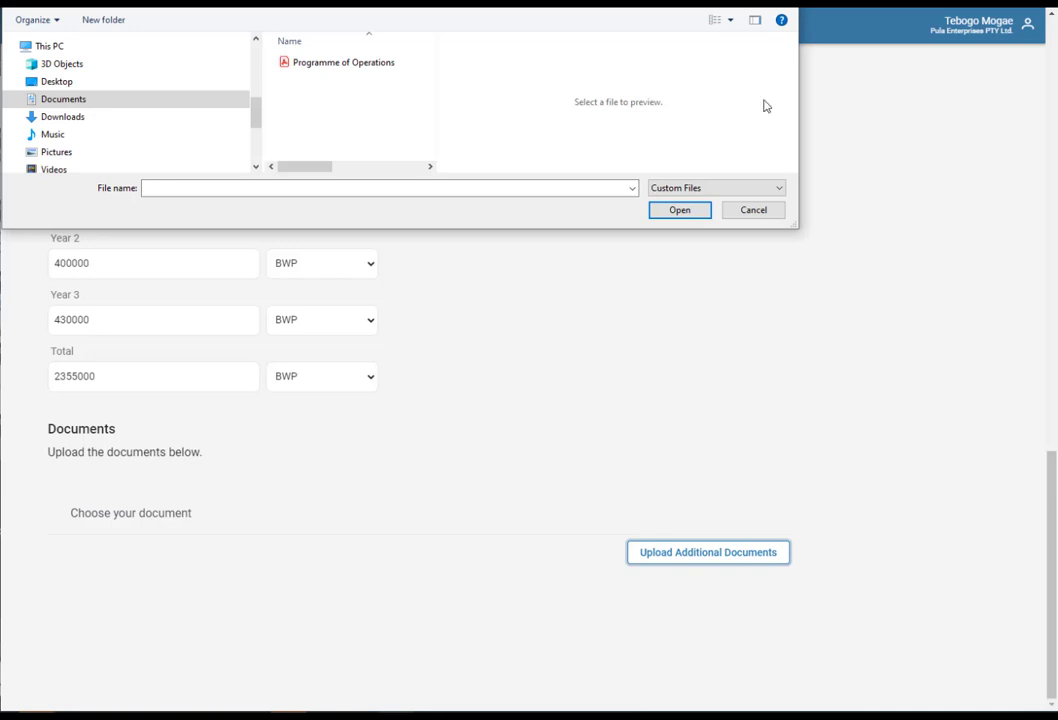
double_click(397, 73)
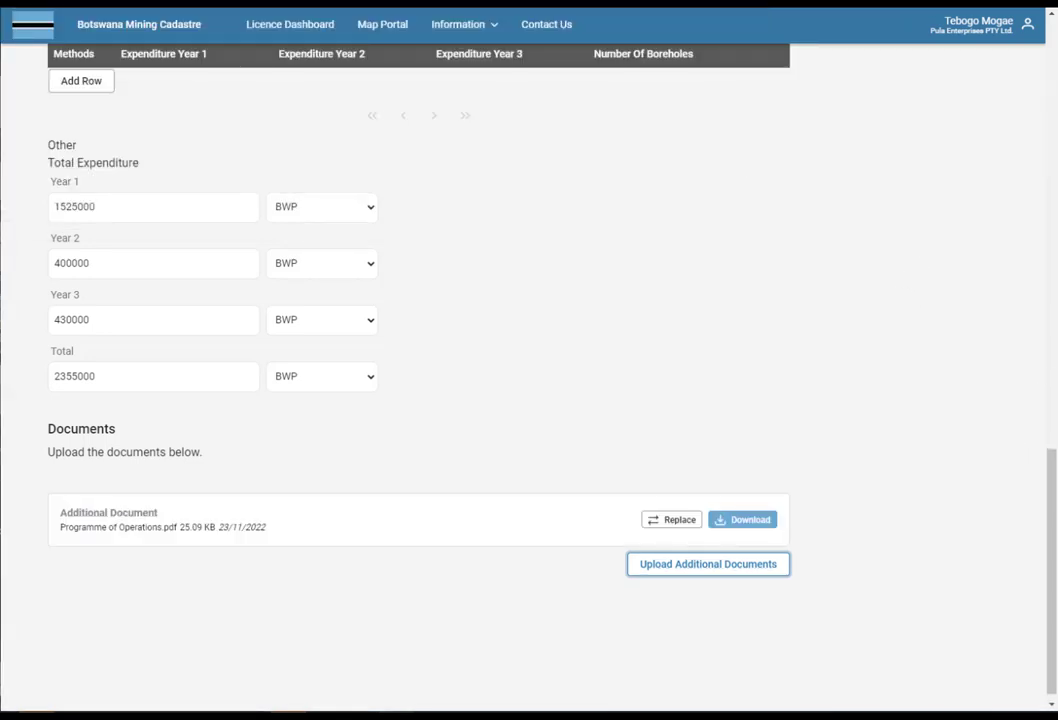
scroll(460, 380, up, 15)
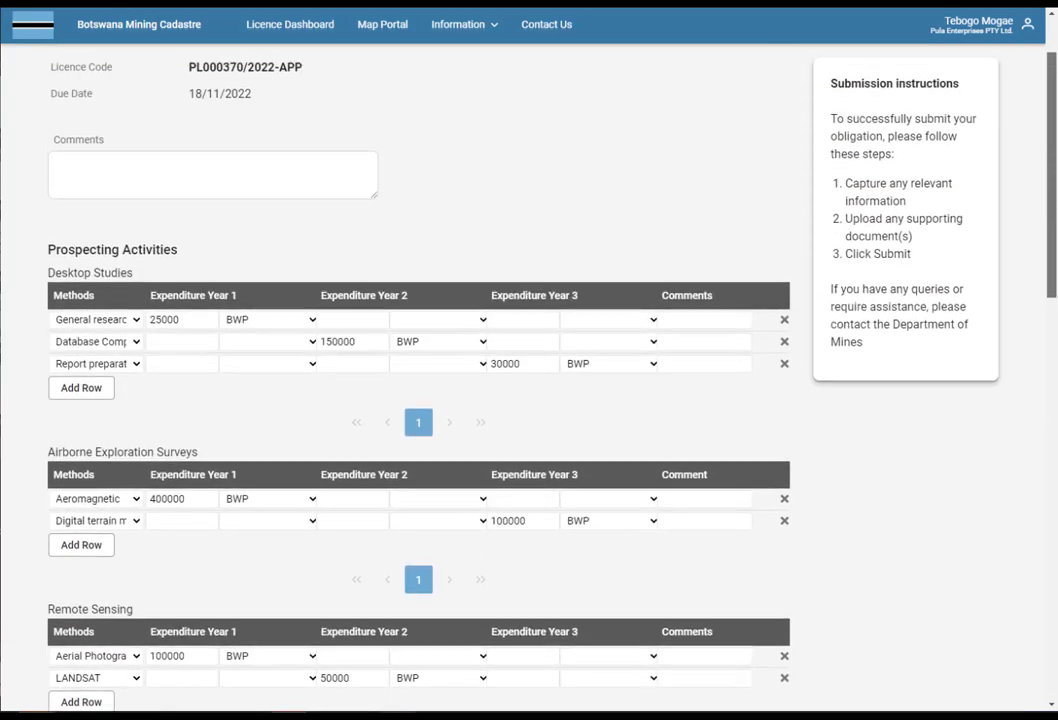
scroll(460, 380, up, 2)
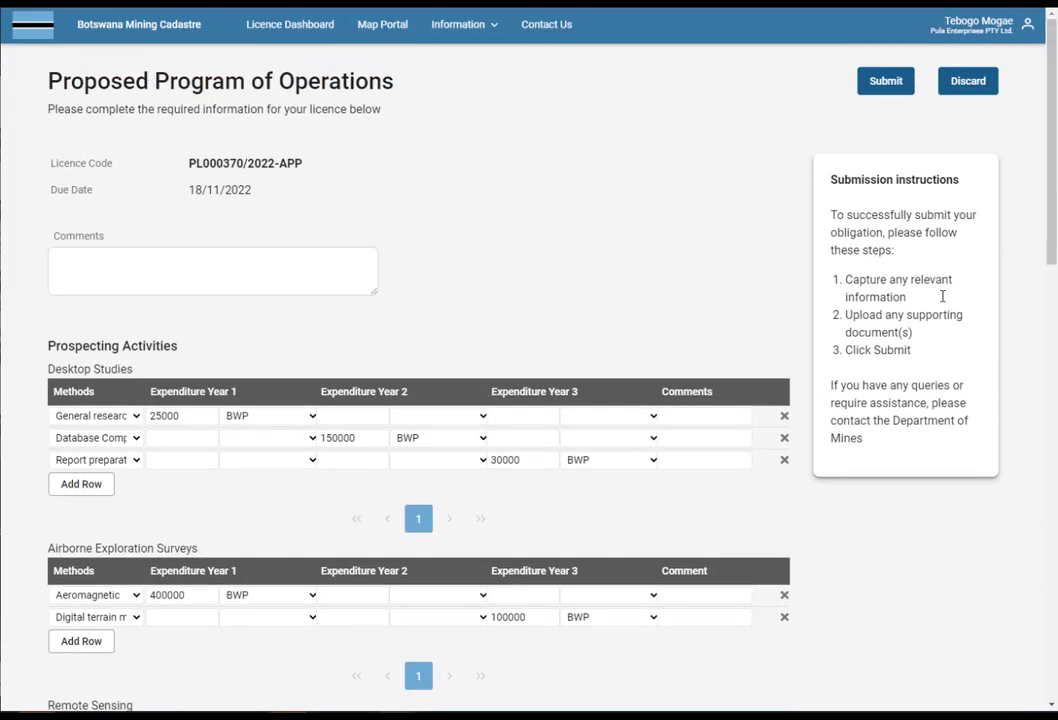
click(895, 82)
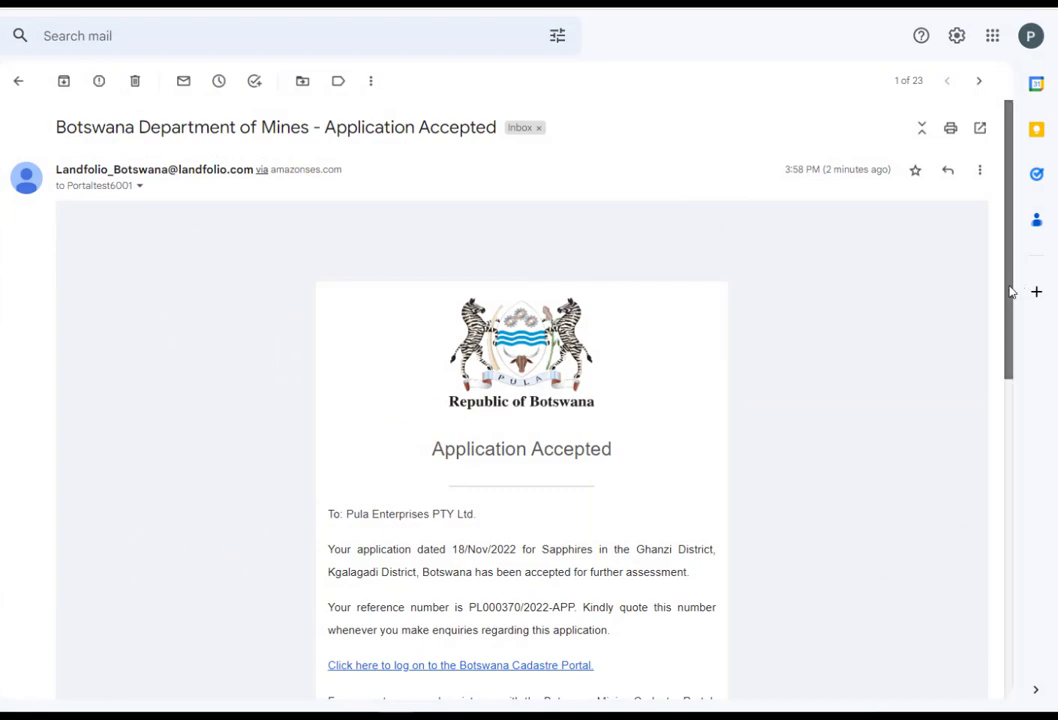
Scroll through the Application Accepted email for PL000370/2022-APP.
drag(1010, 293, 1010, 373)
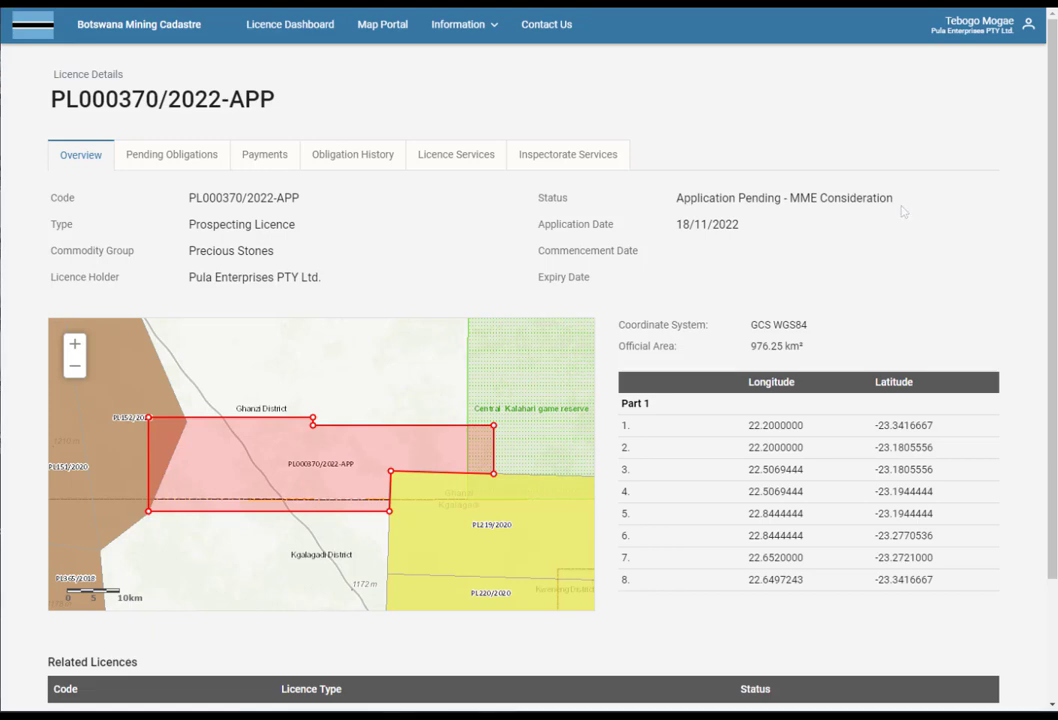
Review the licence's Pending Obligations, Payments, Obligation History and Licence Services tabs.
click(149, 162)
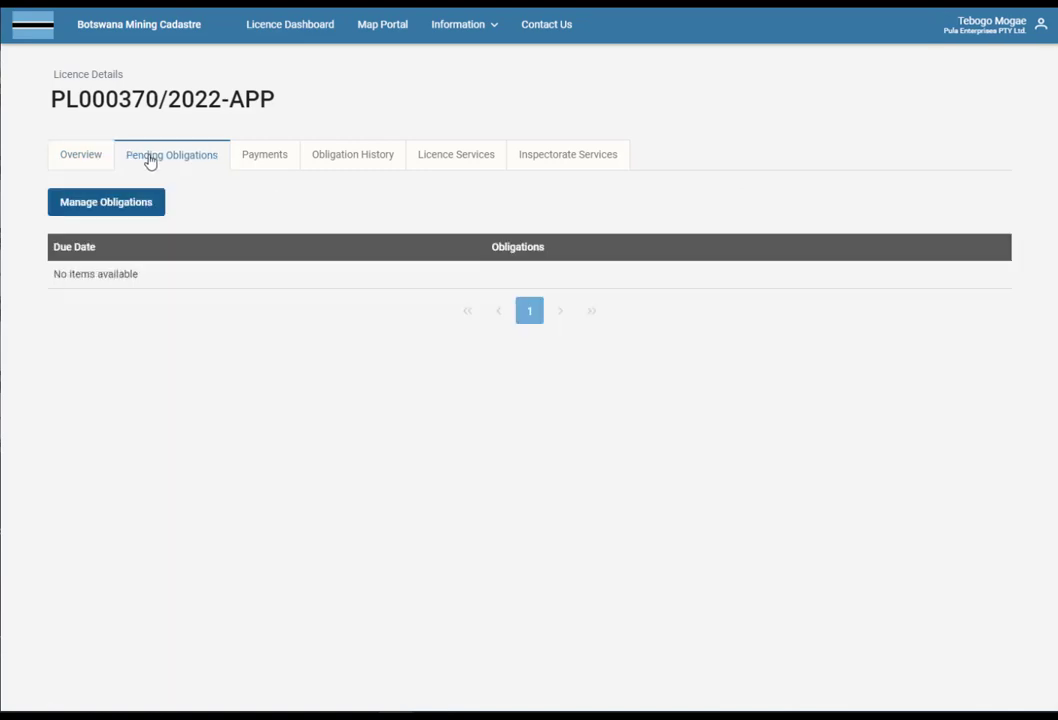
click(265, 160)
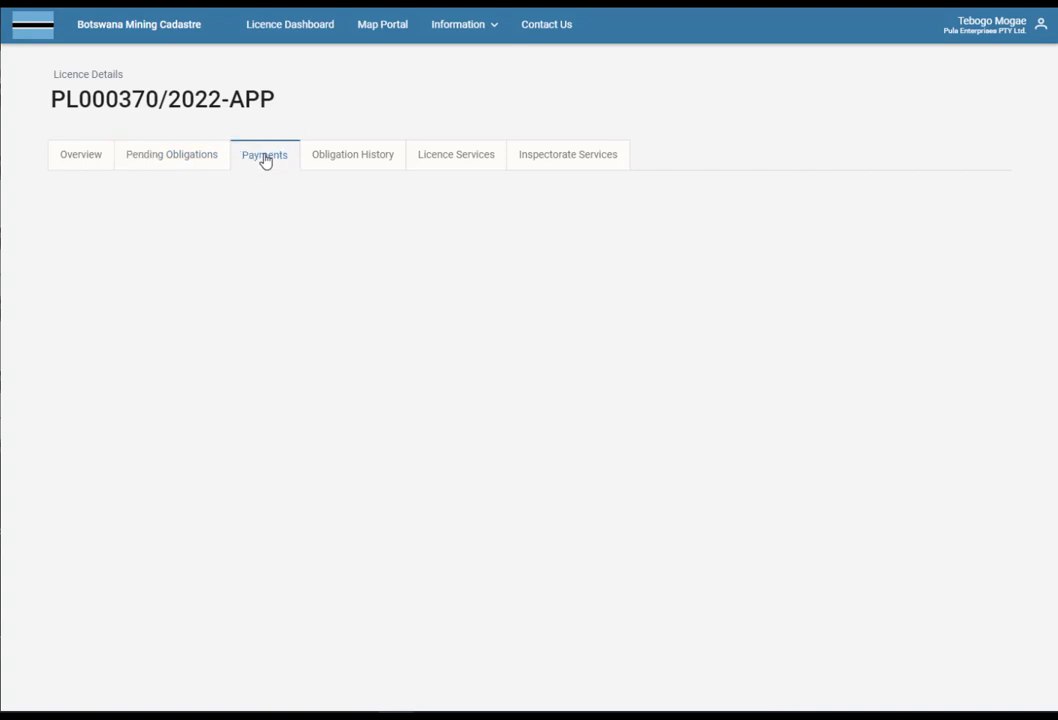
click(367, 164)
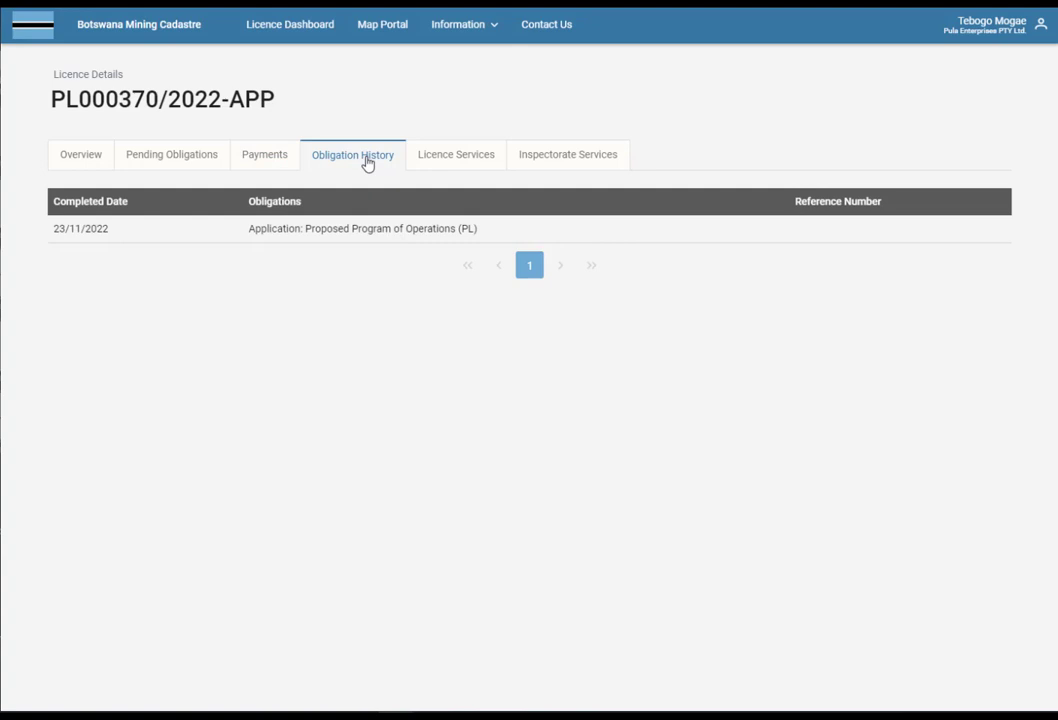
click(443, 165)
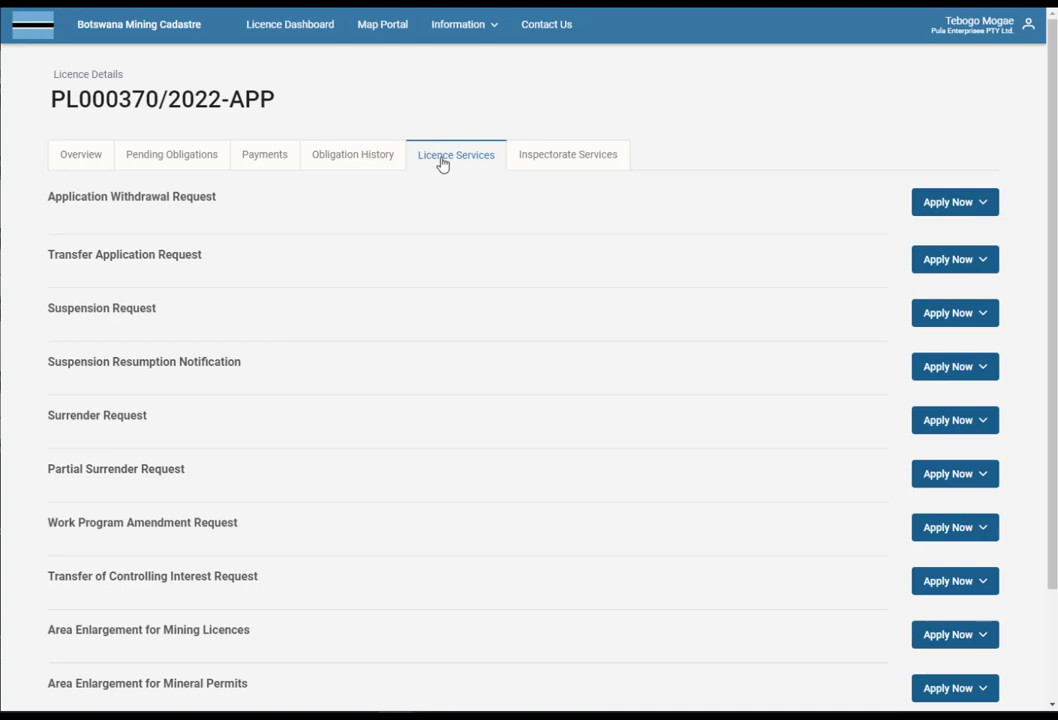
click(989, 206)
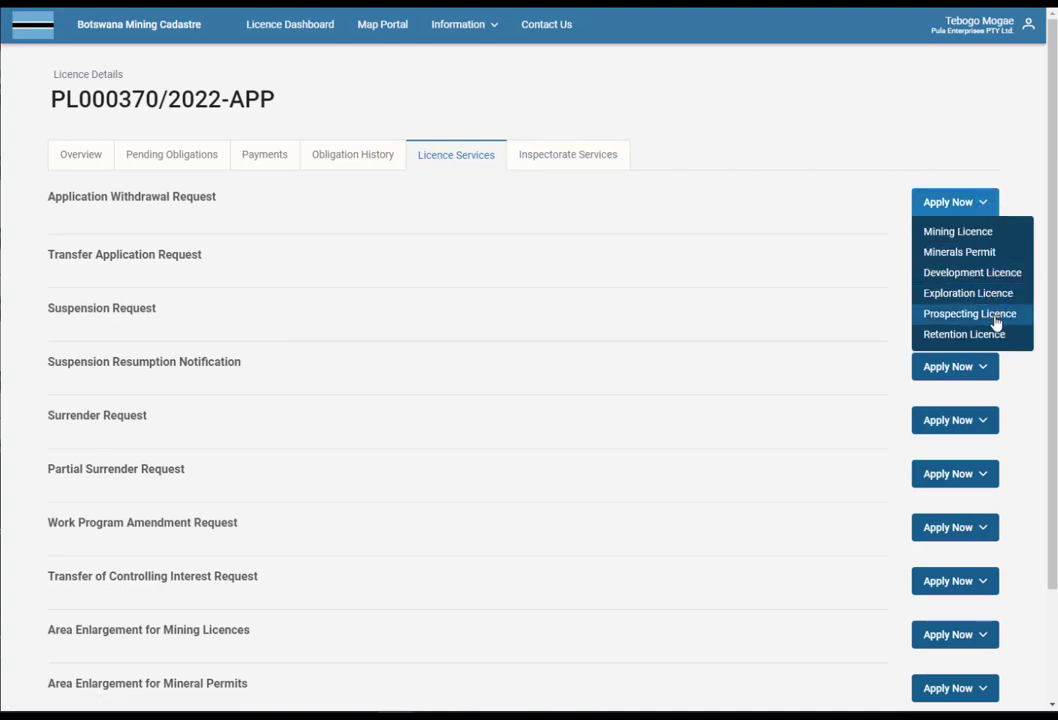
click(1020, 204)
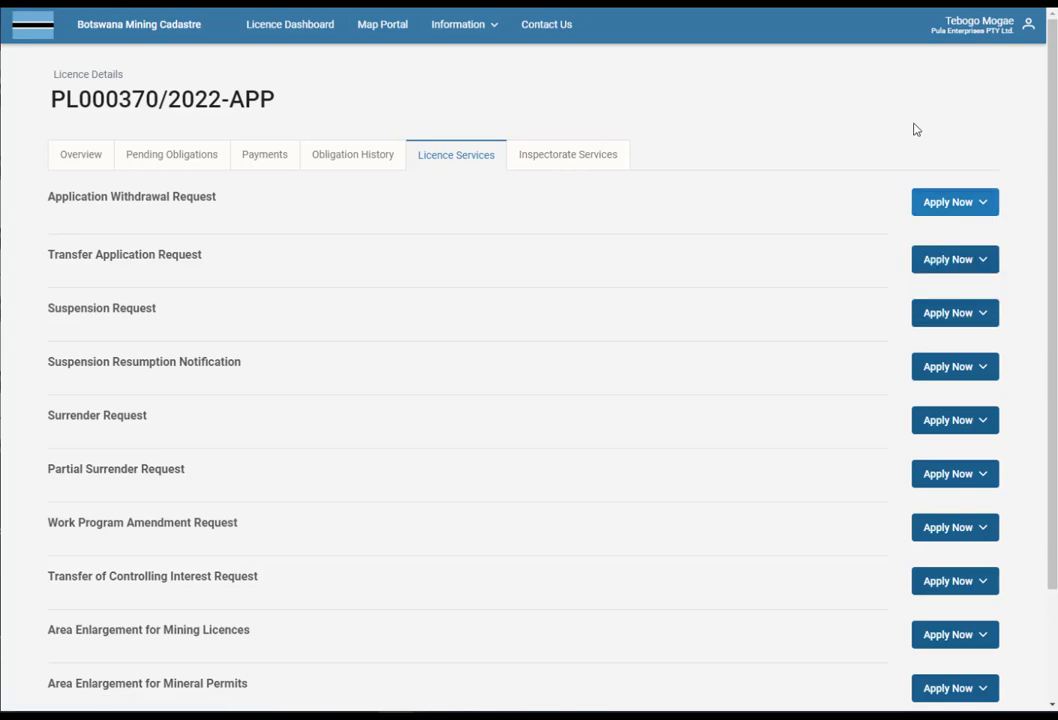
Show the Inspectorate Services list and scroll through its requests.
click(568, 160)
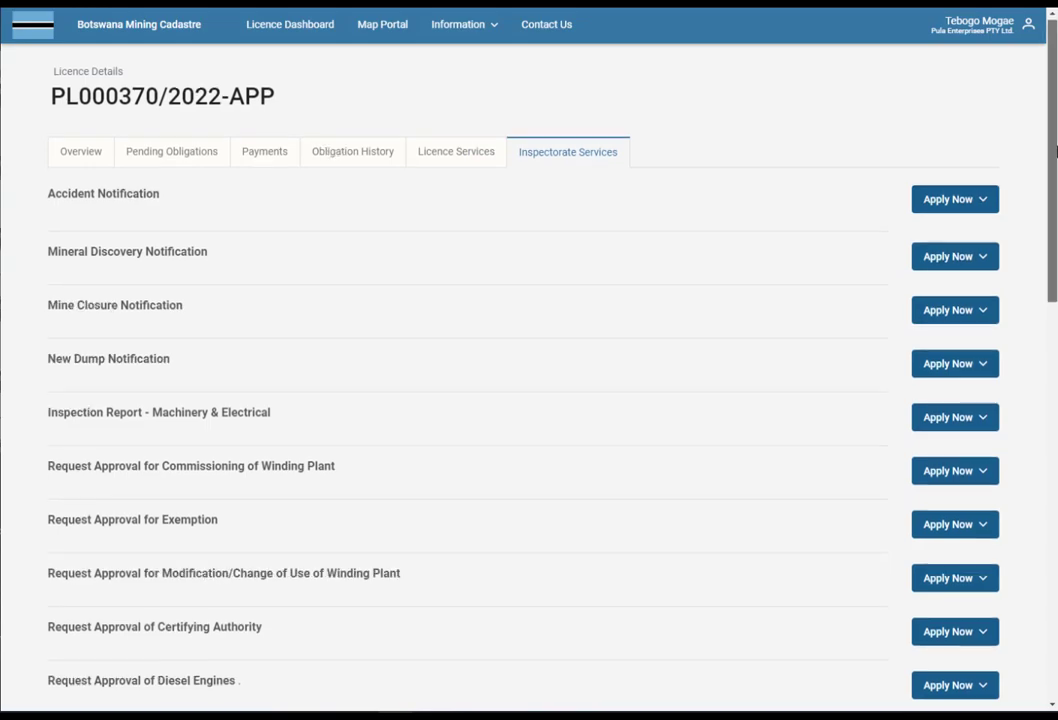
drag(1055, 148, 1054, 672)
drag(1053, 541, 1053, 300)
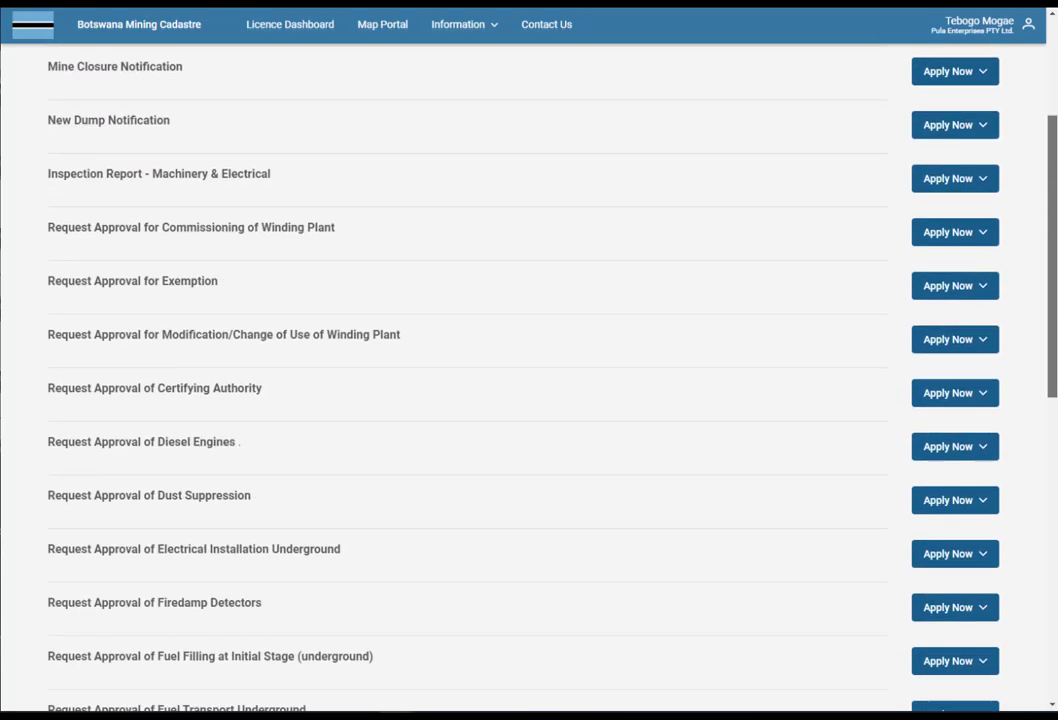
click(296, 26)
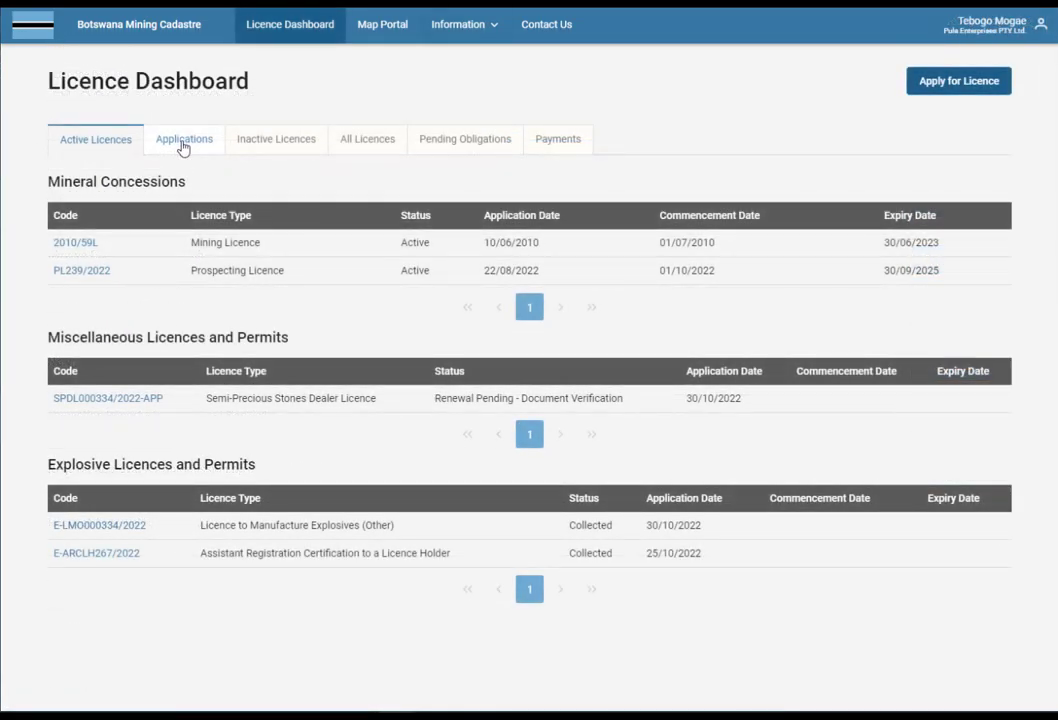
Open application PL000370/2022-APP's details from the Applications list, then go to the Map Portal.
click(183, 146)
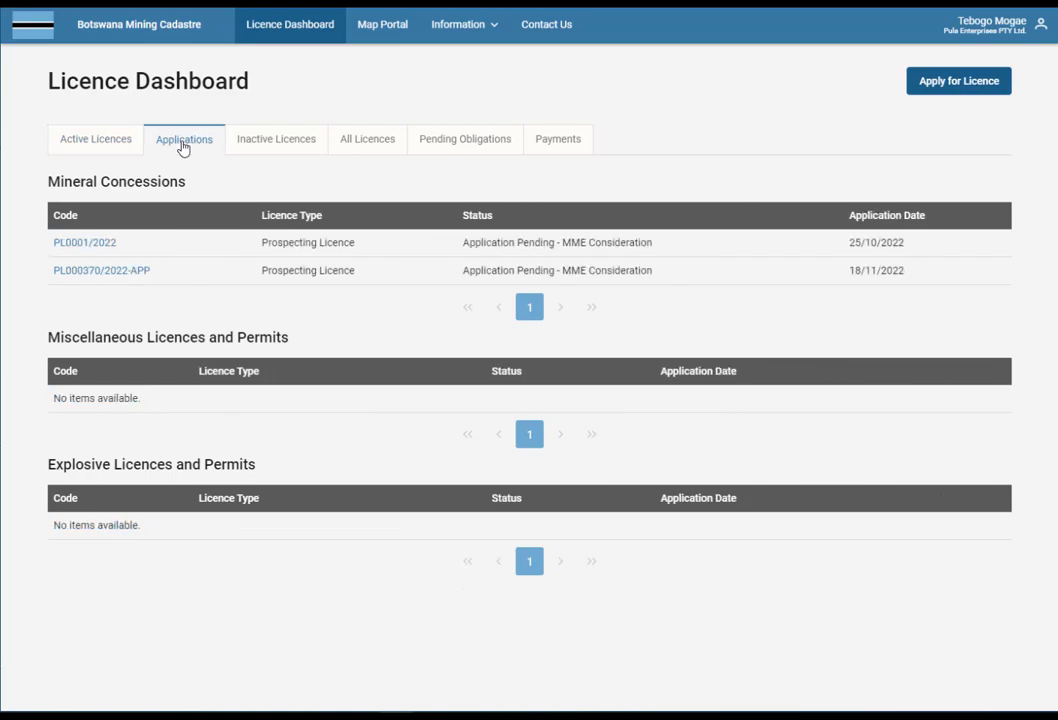
click(129, 277)
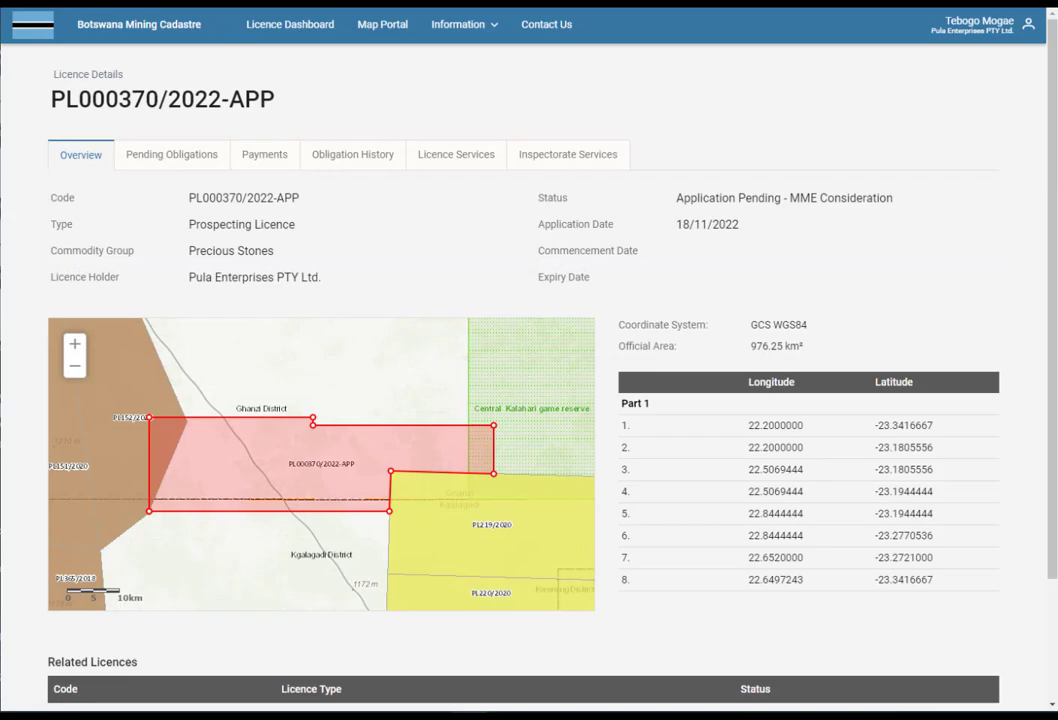
click(390, 36)
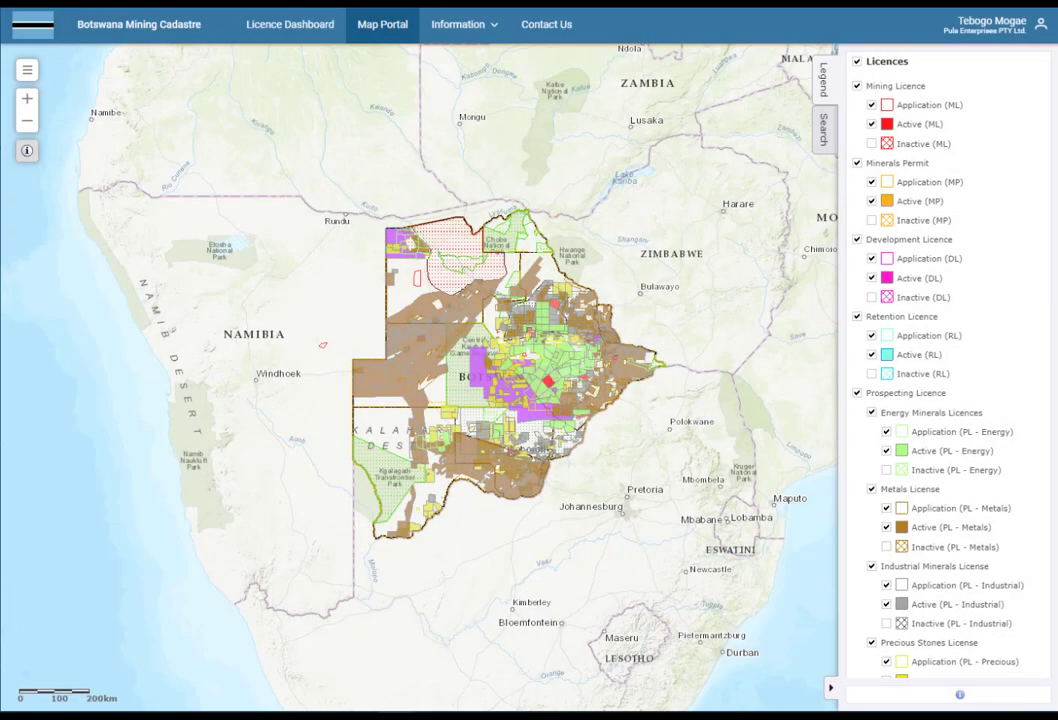
Search the Map Portal for PL000370/2022-APP and zoom to its parcel.
click(823, 130)
click(893, 71)
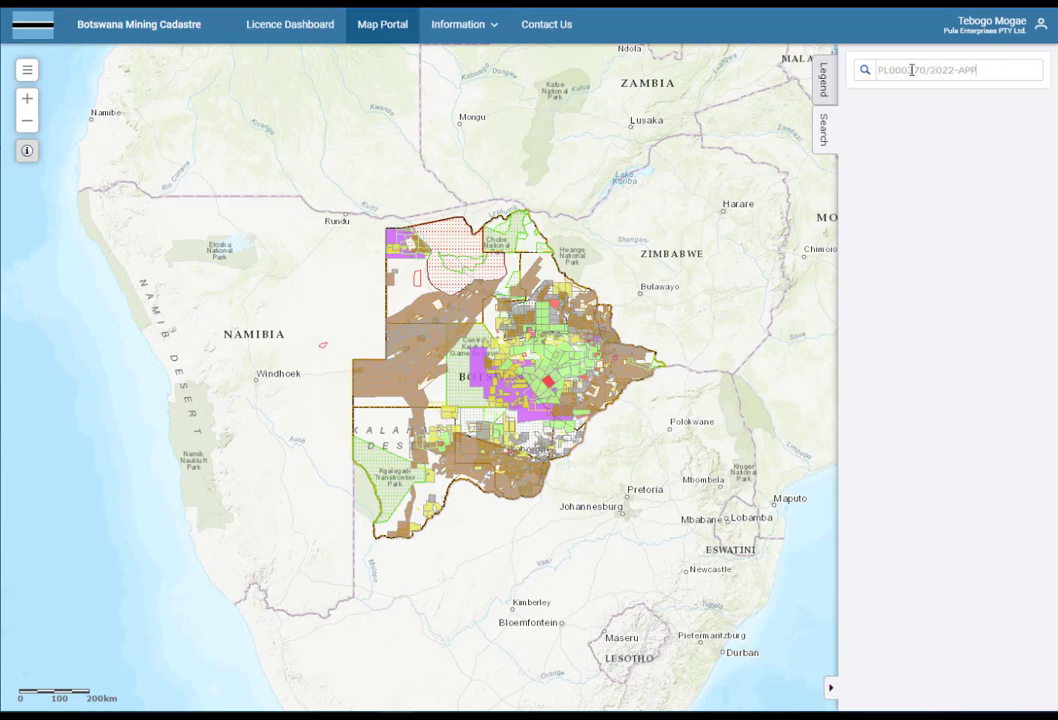
click(864, 71)
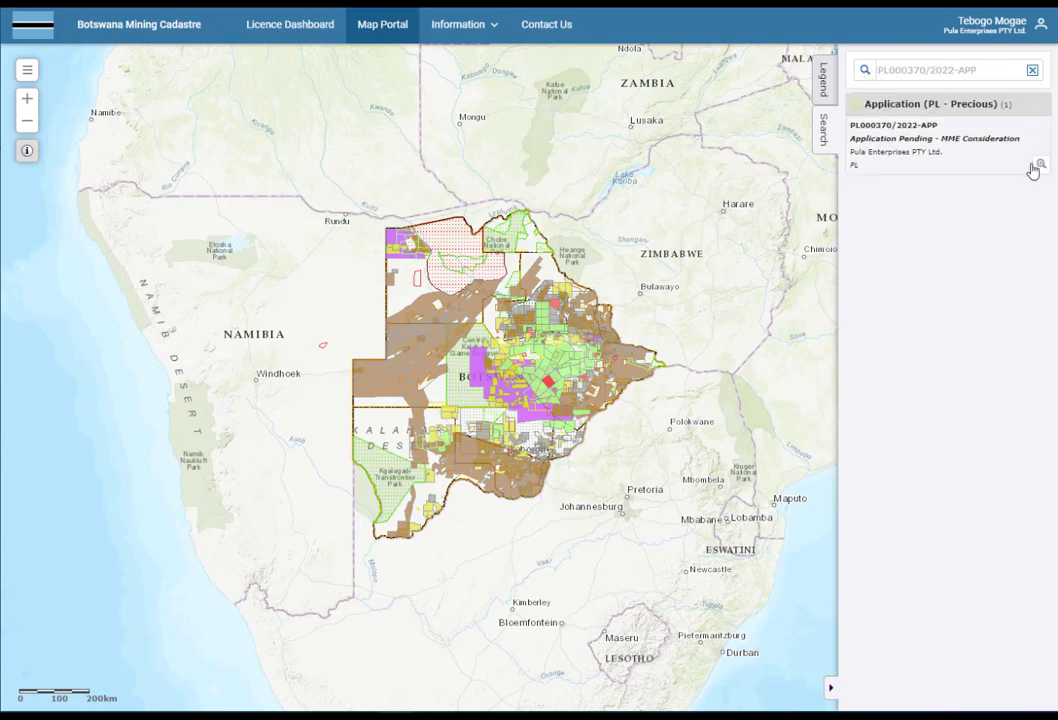
click(1040, 165)
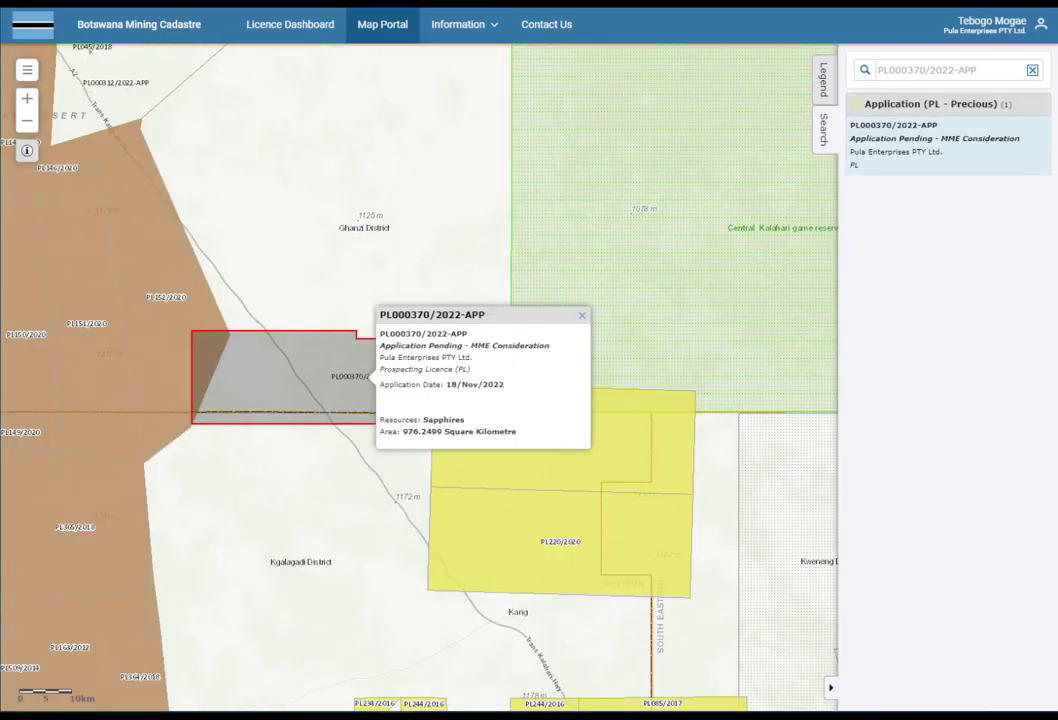